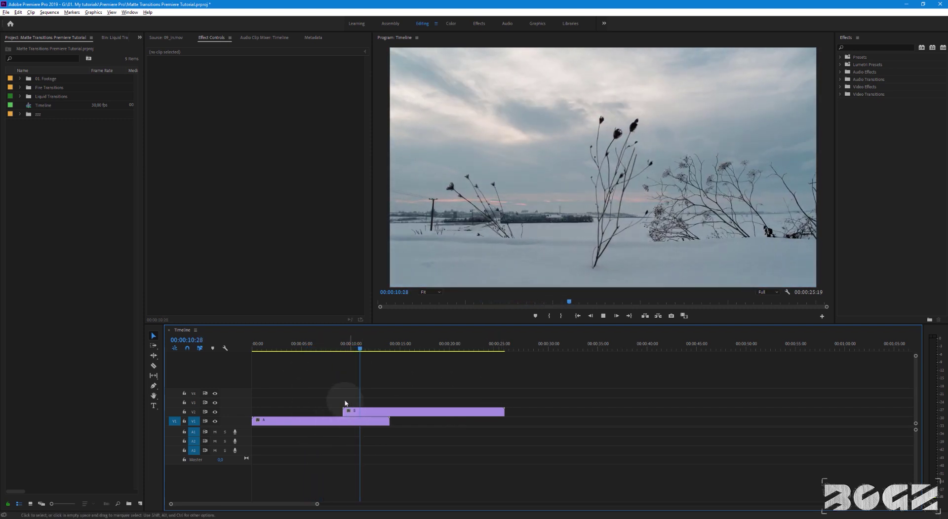
Put the playhead at clip B's start, select clip B, and expand the Liquid Transitions folder
left_click_drag(341, 346, 344, 346)
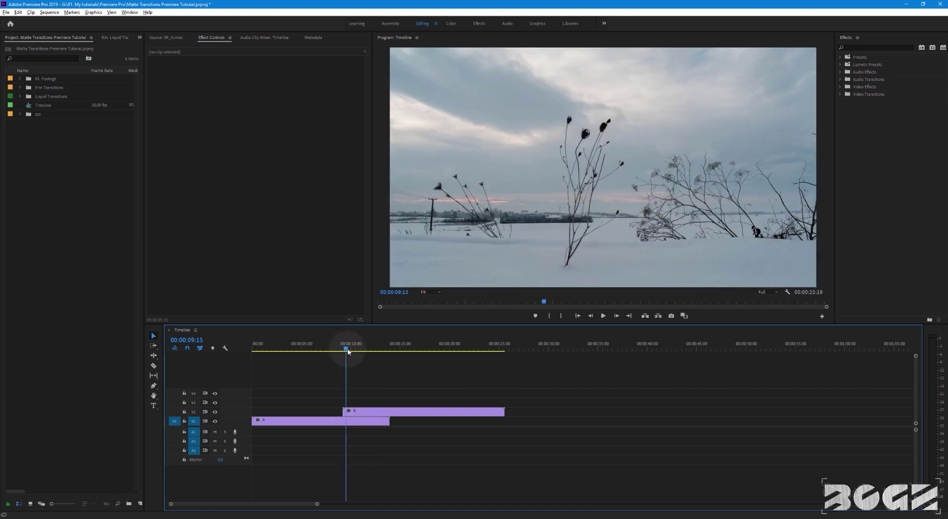
left_click(361, 412)
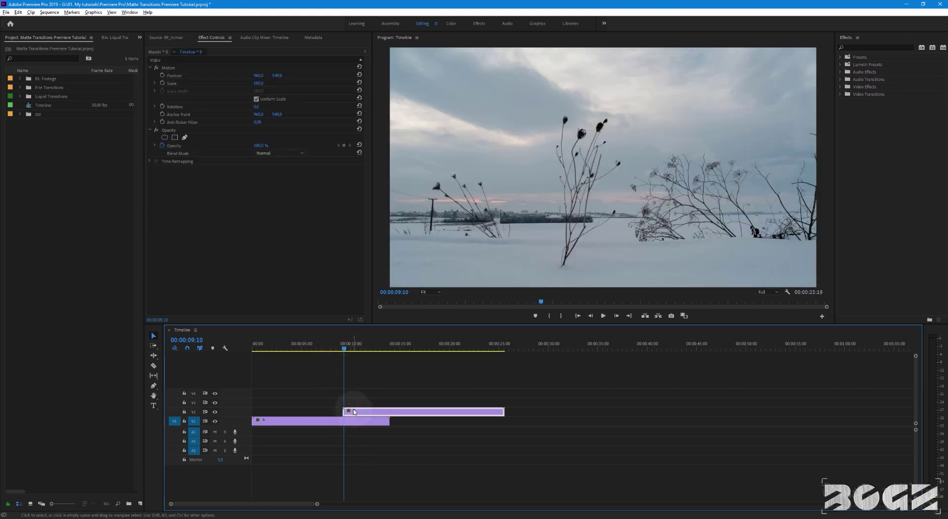
left_click(49, 97)
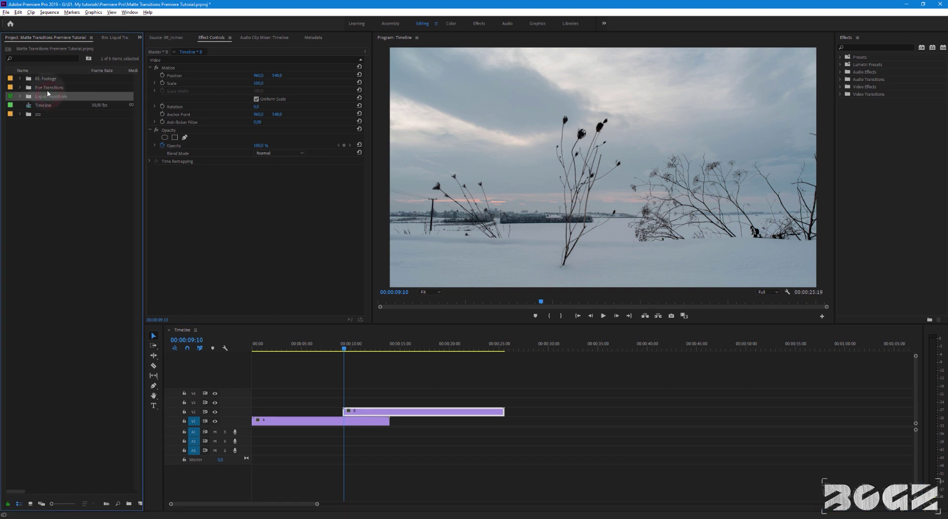
left_click(19, 97)
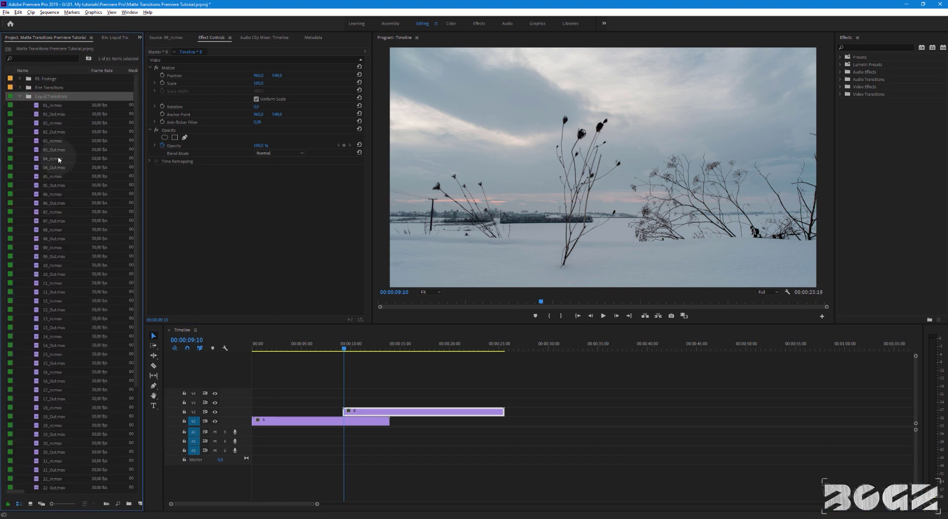
scroll(54, 226, "down", 3)
scroll(42, 234, "down", 2)
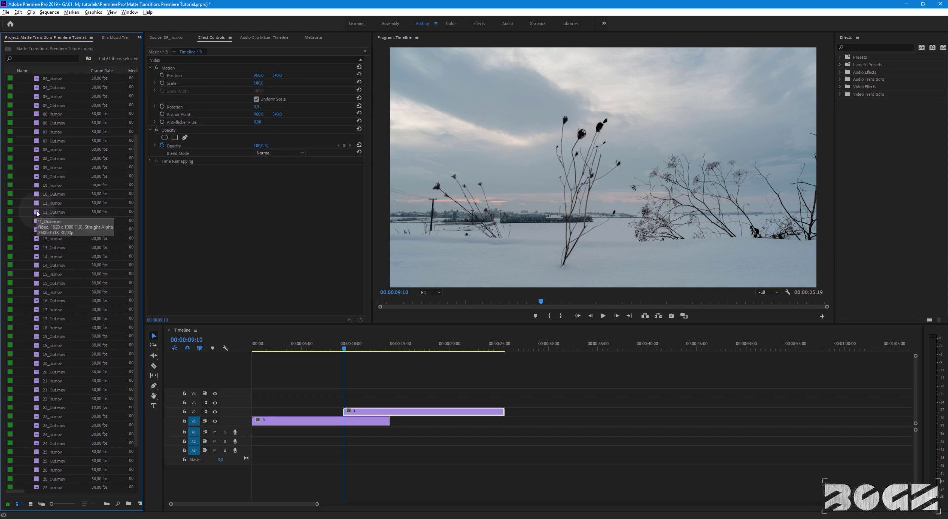
Preview 11_Out.mov in the Source monitor, browse the Liquid Transitions bin in Icon View, then restore List View
double_click(37, 214)
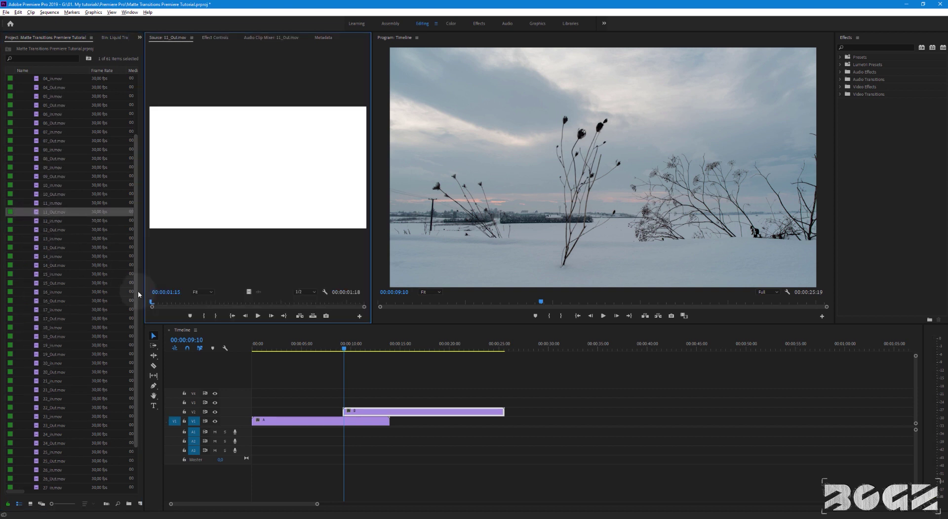
left_click_drag(152, 304, 221, 303)
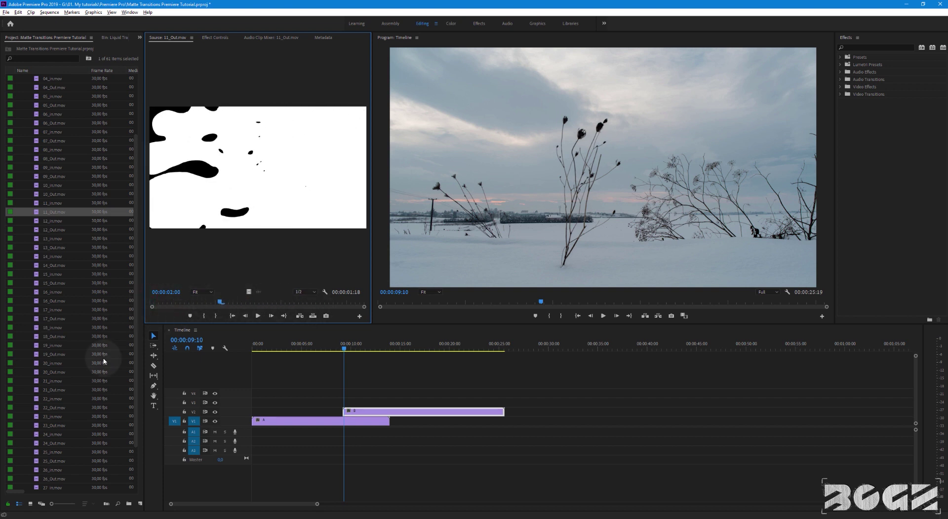
left_click(30, 504)
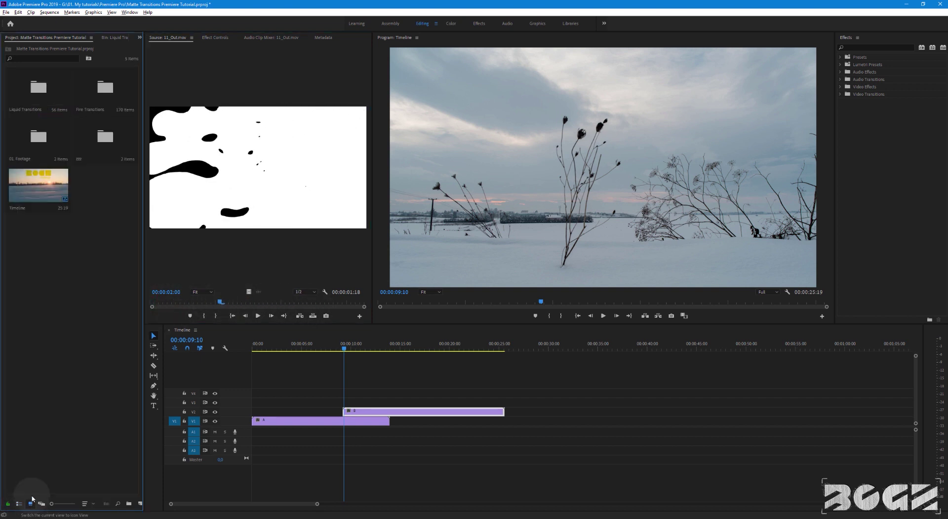
double_click(34, 92)
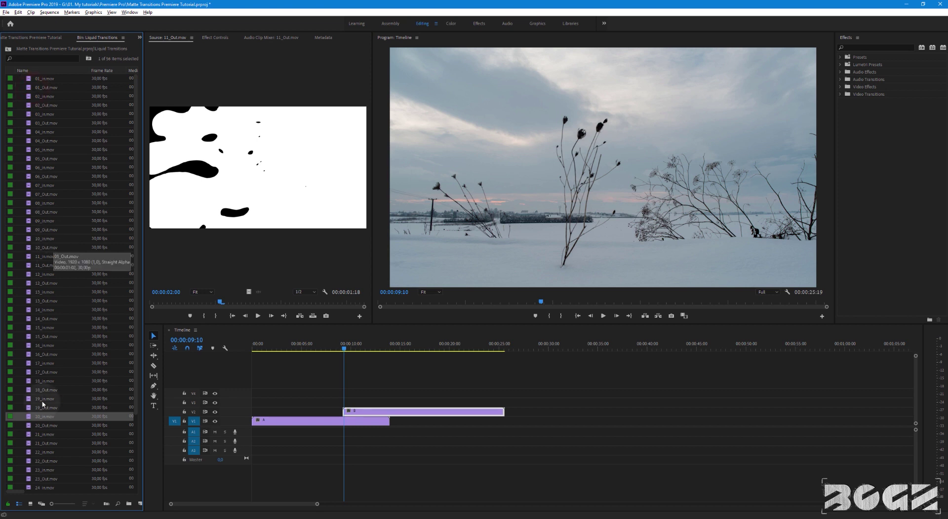
left_click(31, 504)
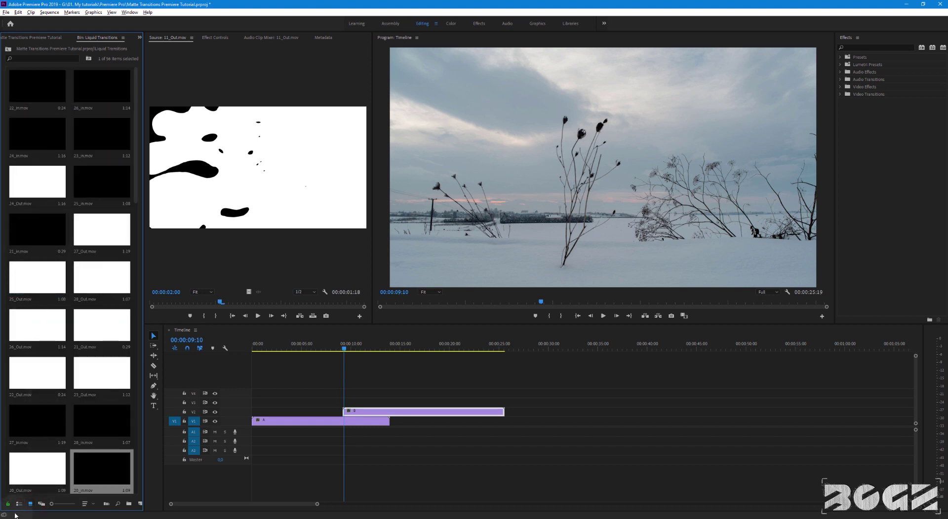
left_click(33, 38)
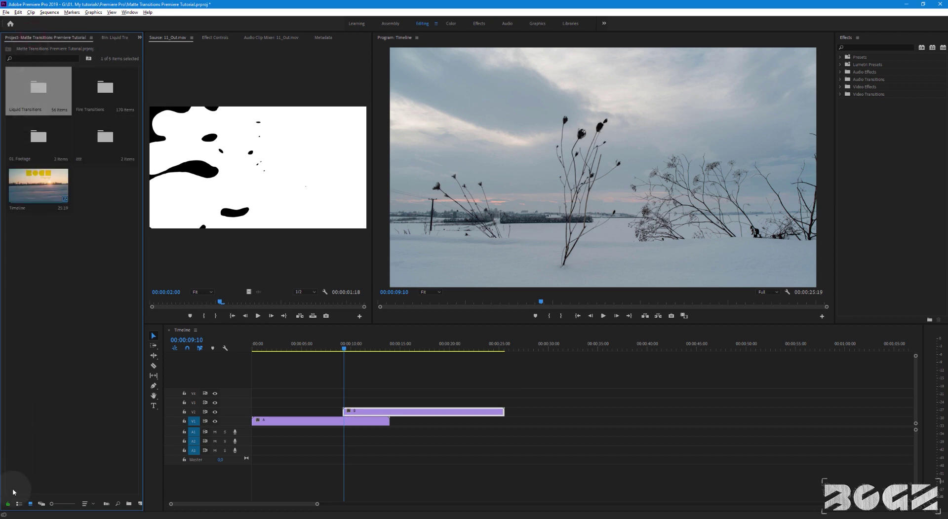
left_click(19, 505)
mouse_move(277, 511)
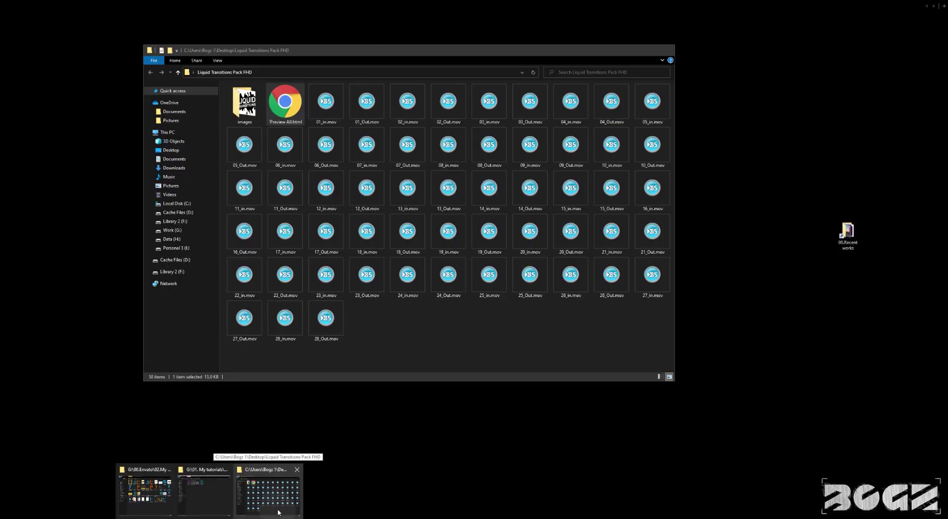
In the Explorer folder, select 01_in.mov through 28_Out.mov, then select Preview All.html
left_click(278, 512)
left_click(329, 106)
left_click(327, 316, "shift")
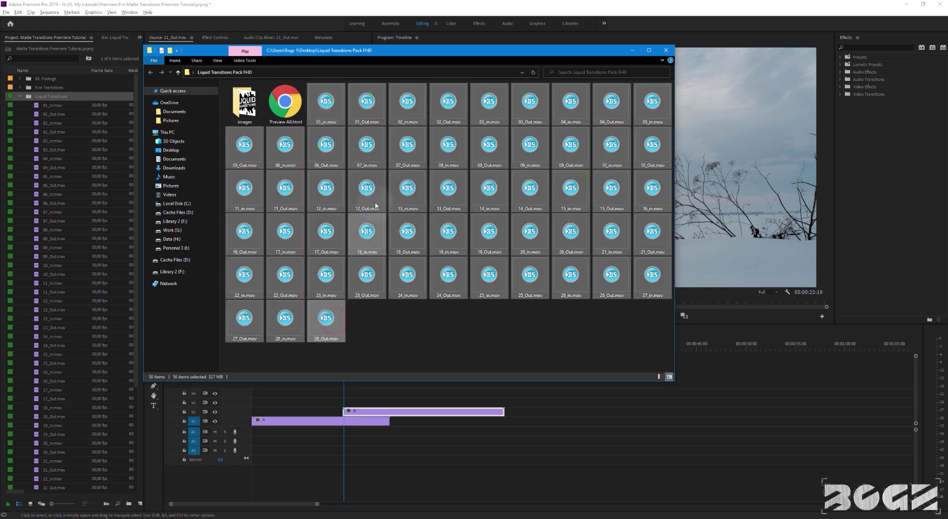
left_click(271, 121)
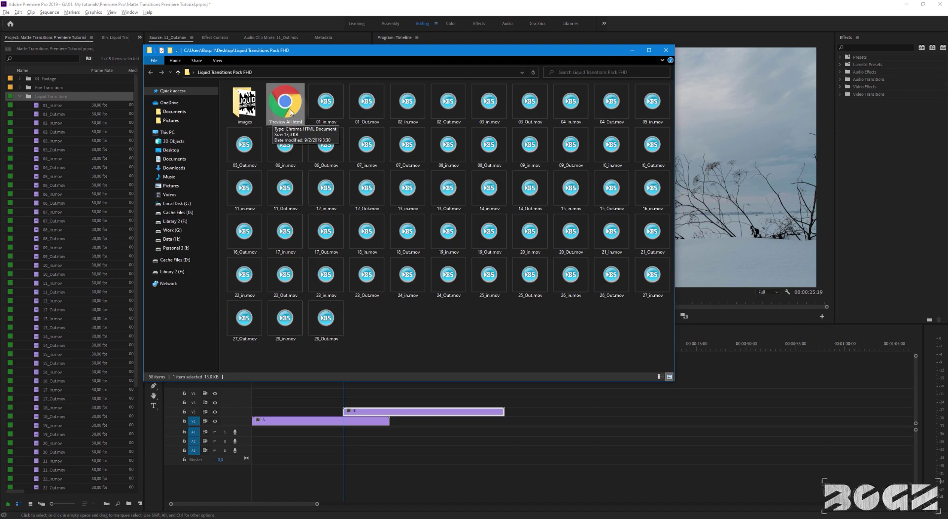
Open Preview All.html in Chrome, scroll the 28 clips, mark number 20, then minimize Chrome
double_click(285, 106)
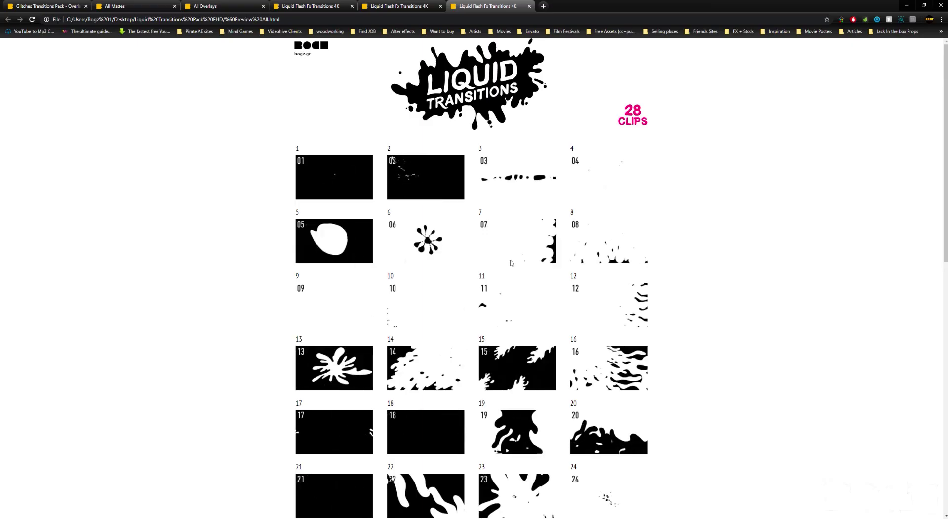
scroll(709, 307, "down", 2)
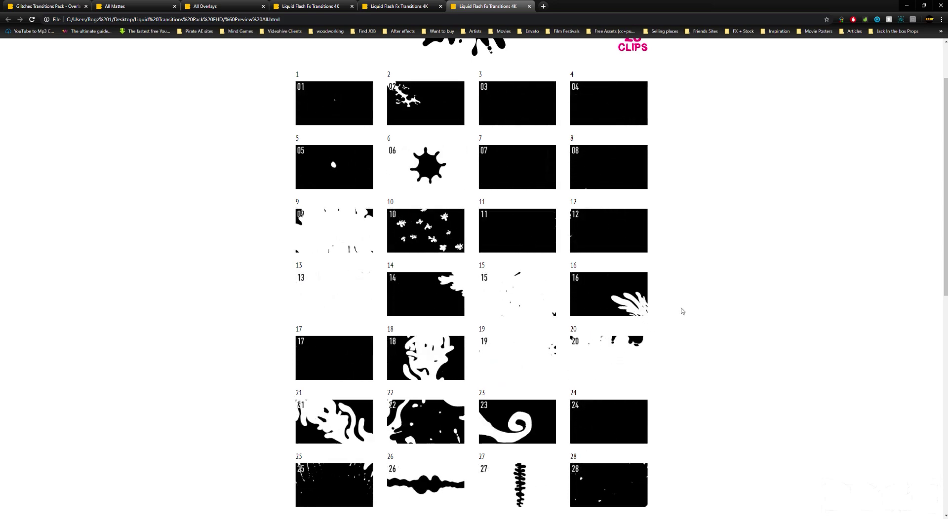
double_click(577, 330)
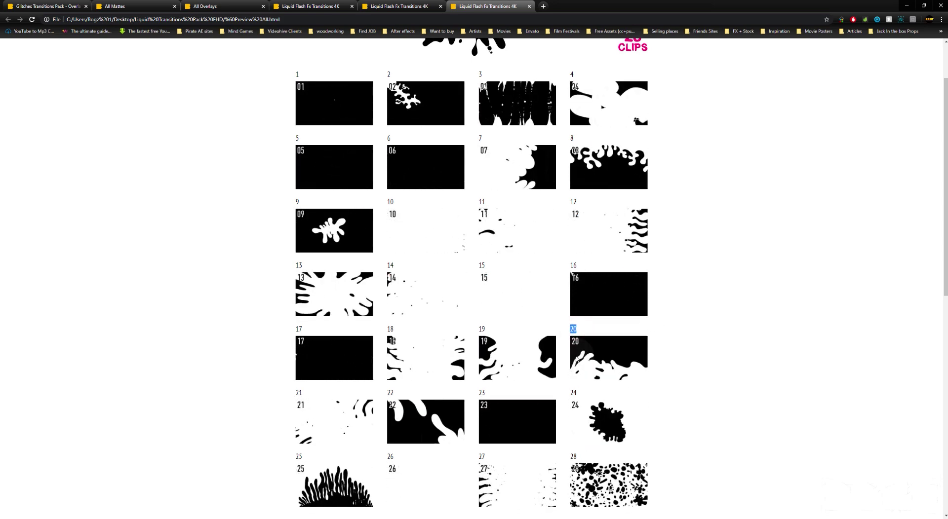
scroll(351, 256, "up", 2)
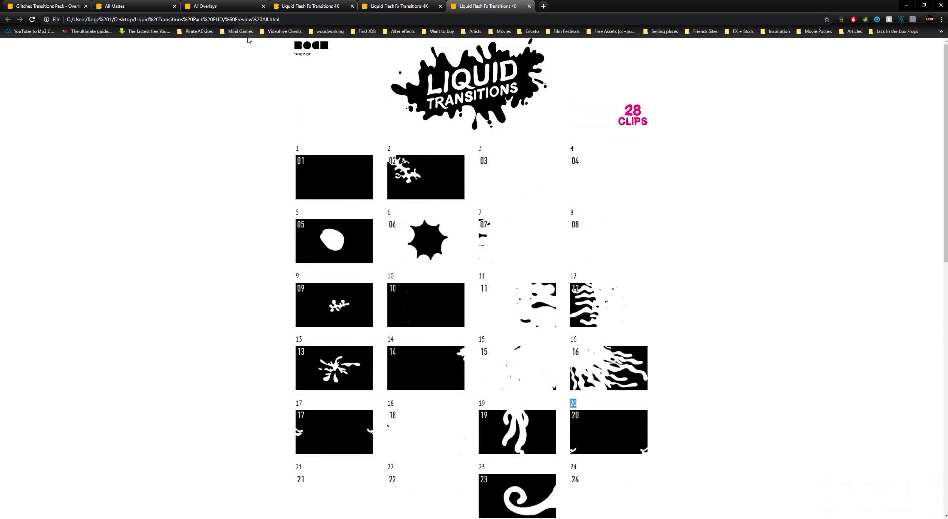
left_click(295, 19)
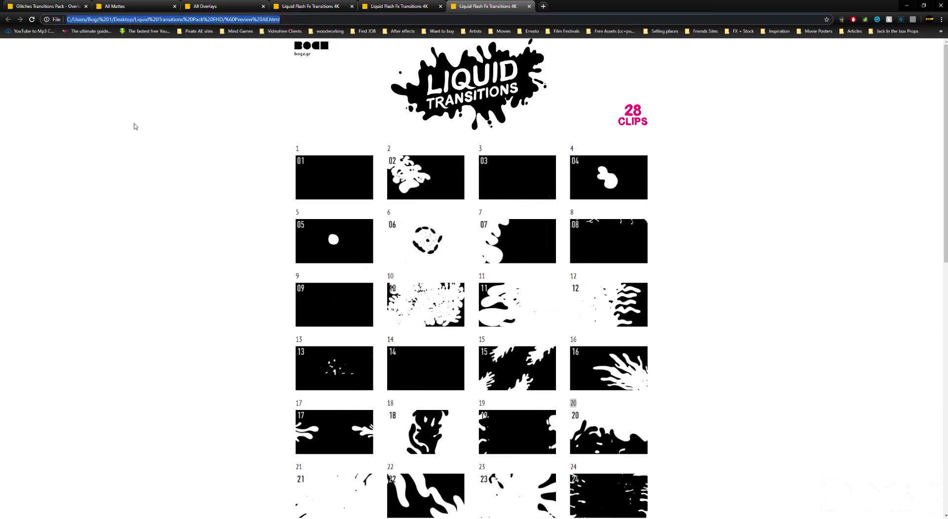
left_click(907, 6)
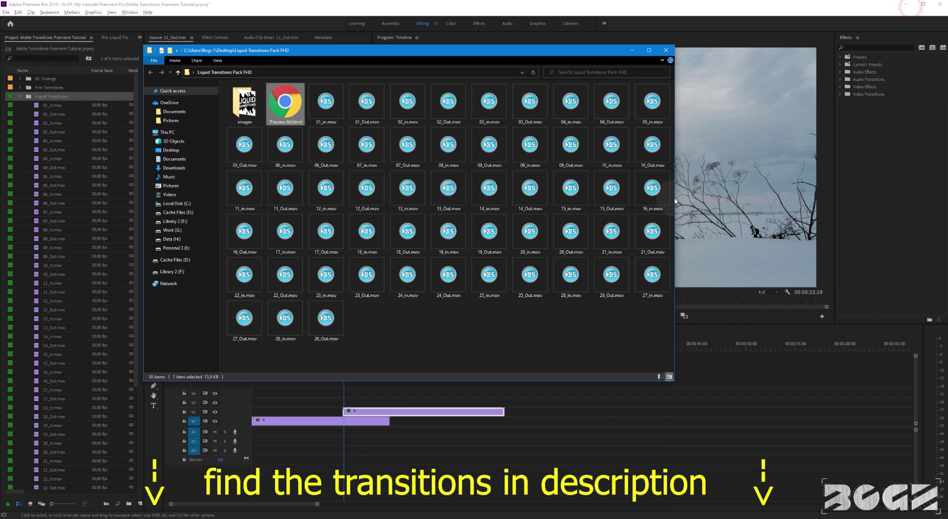
Place 20_in.mov on V3 at the playhead, zoom the timeline, and advance to about 00:00:09:13
left_click(292, 450)
scroll(29, 435, "down", 1)
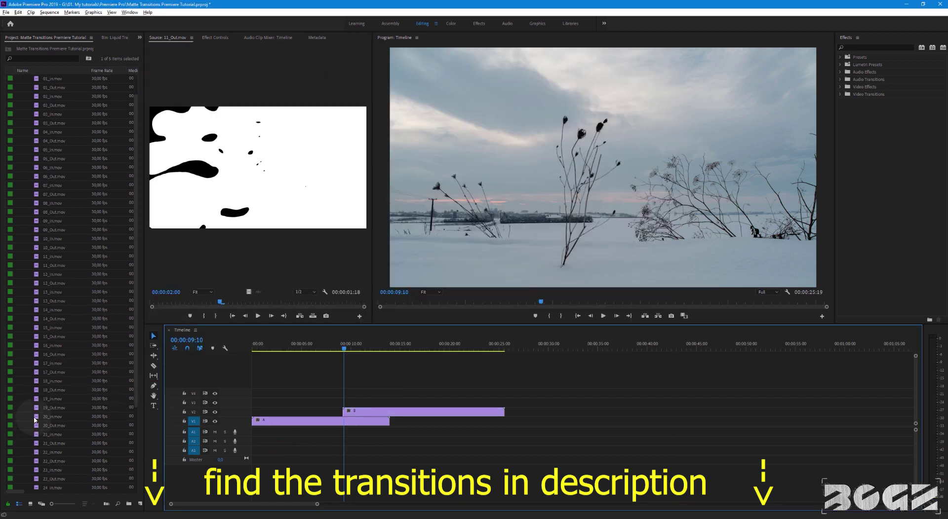
mouse_move(35, 420)
left_mouse_down()
mouse_move(600, 403)
mouse_move(588, 409)
left_mouse_up()
key("equal")
key("equal")
key("equal")
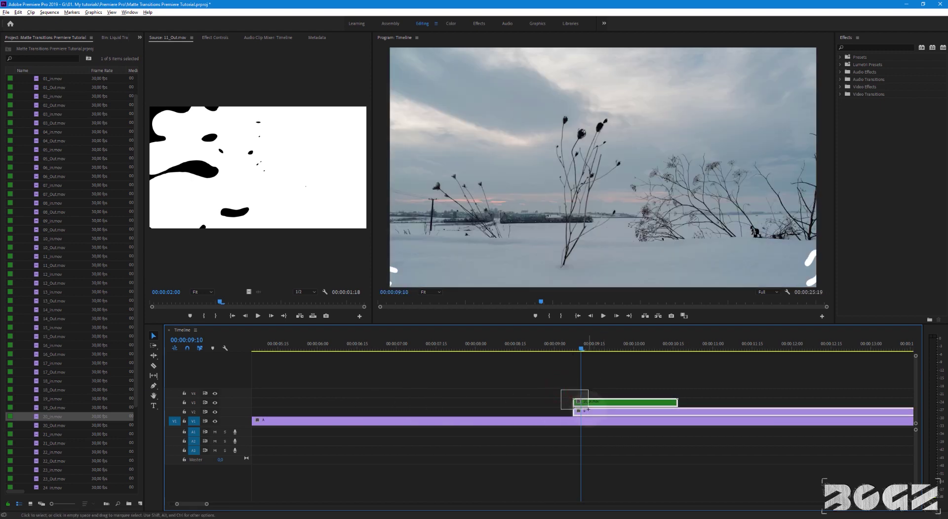
left_click_drag(572, 349, 588, 349)
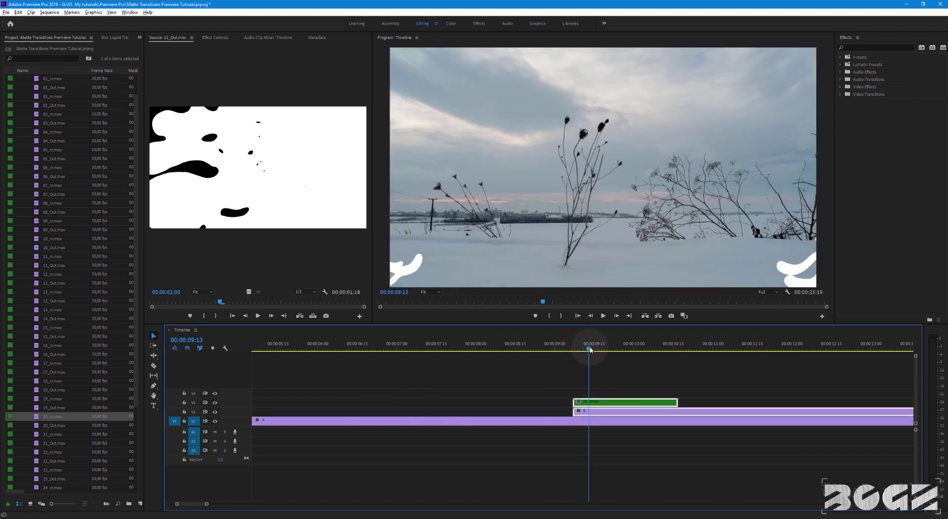
Apply Track Matte Key from an Effects search for 'track' to clip B, with Matte set to Video 3
left_click(860, 46)
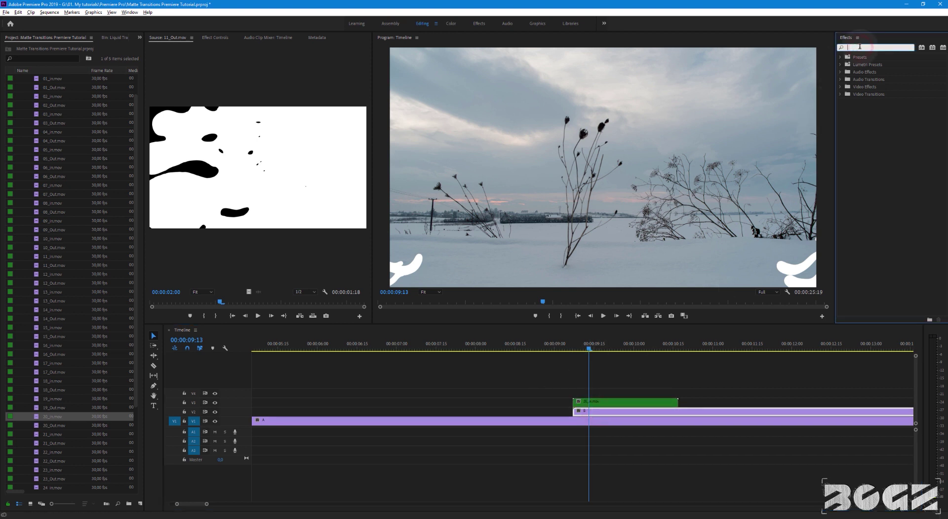
type("track")
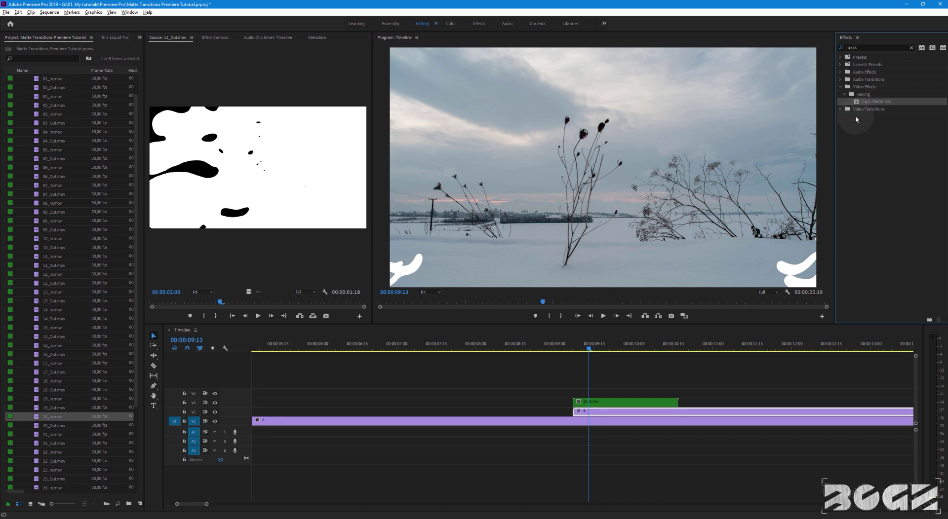
left_click(213, 38)
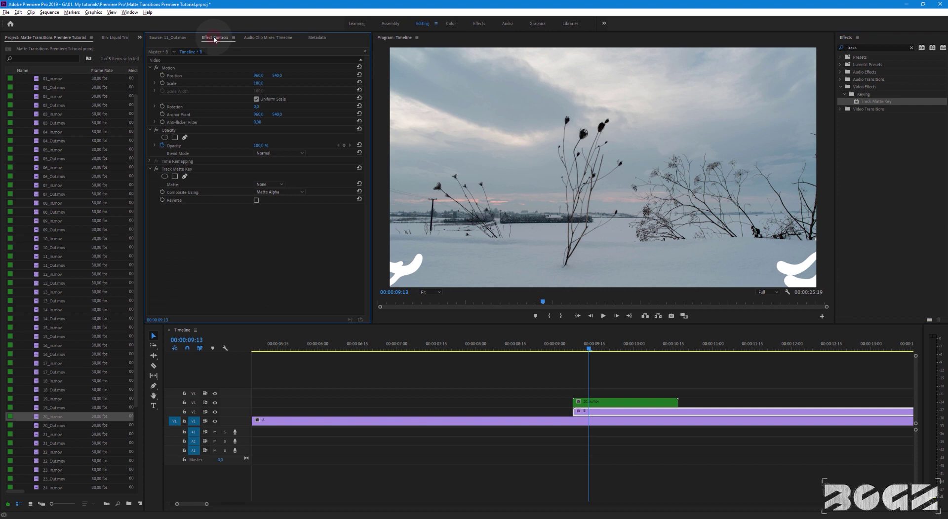
left_click(178, 172)
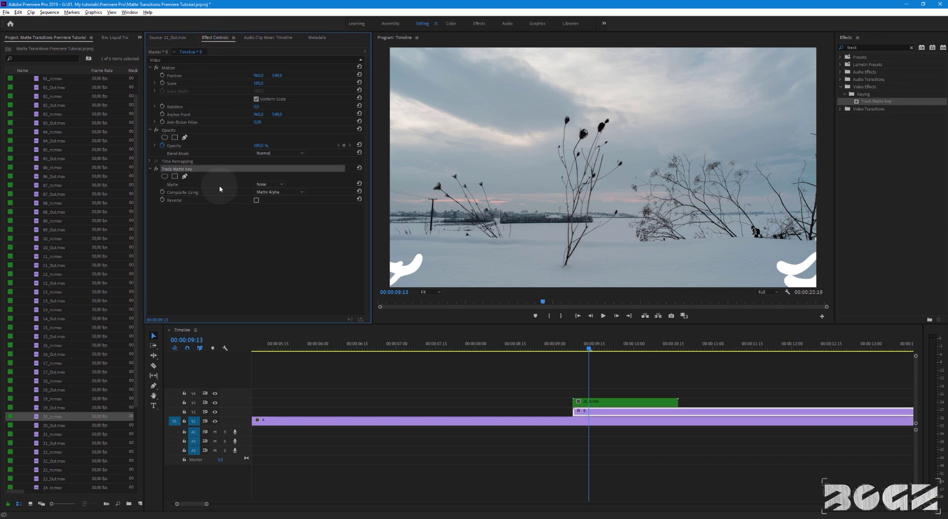
left_click(271, 186)
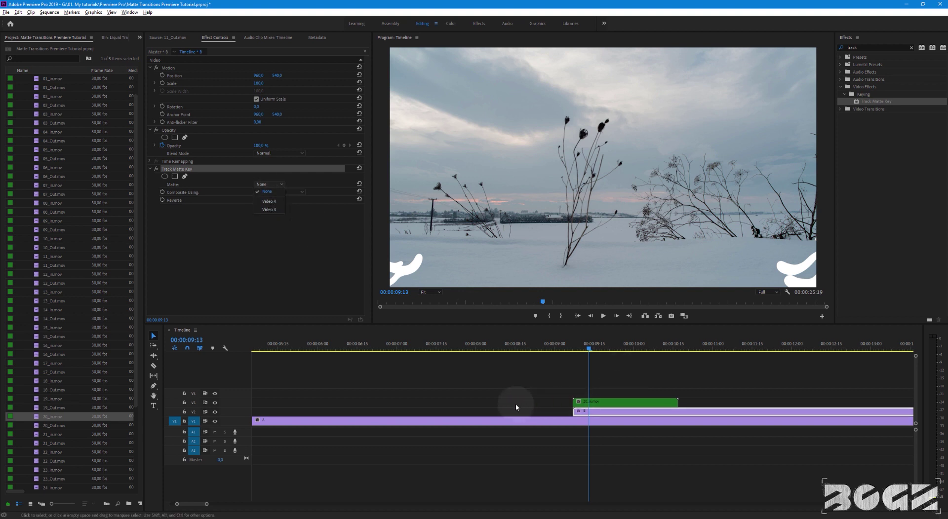
left_click(270, 213)
Scrub through the transition to preview the liquid reveal, then toggle Track Matte Key off to compare
left_click(586, 348)
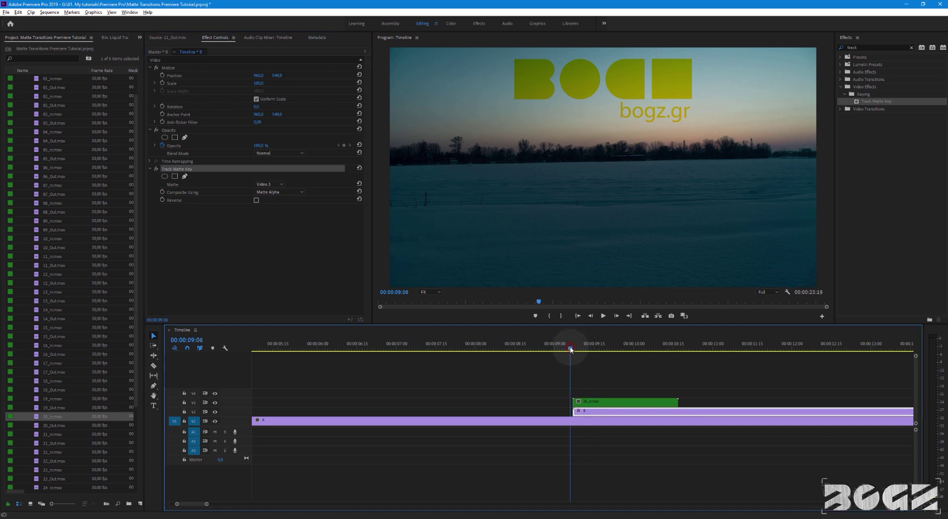
left_click_drag(590, 347, 636, 348)
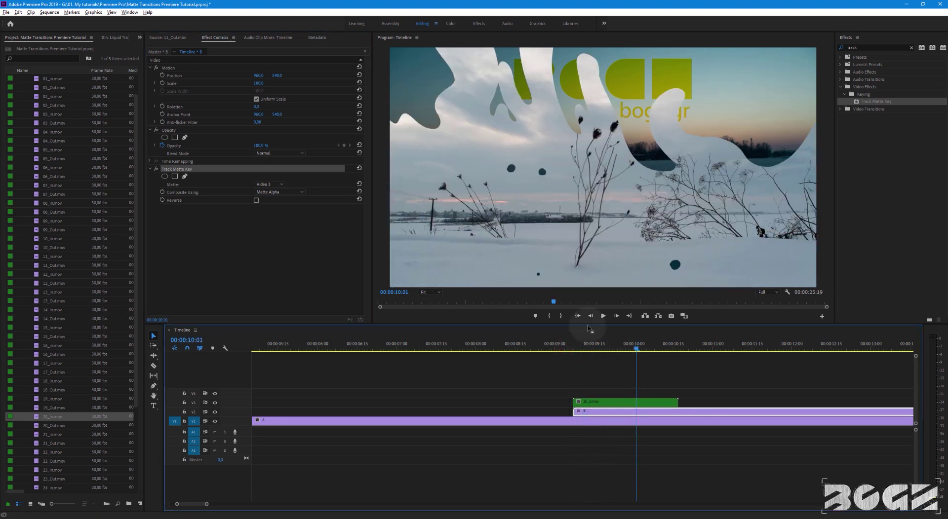
left_click(157, 169)
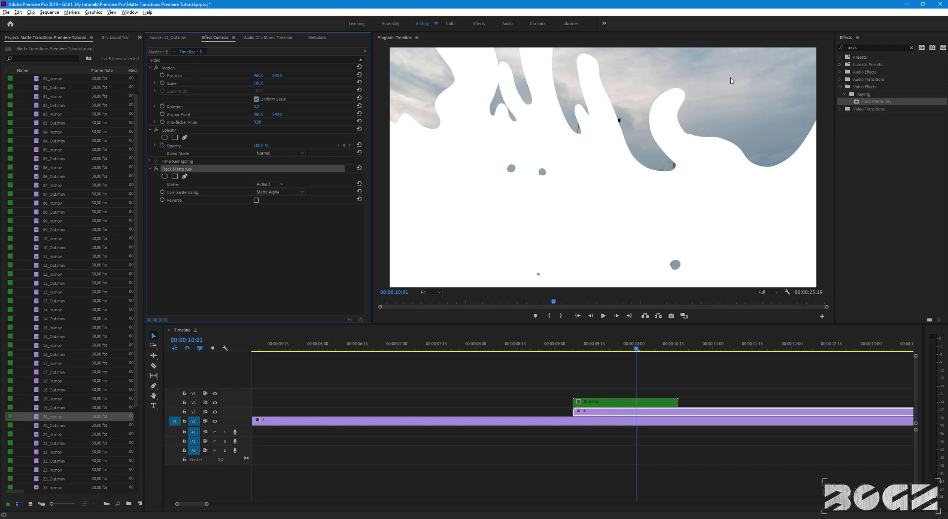
Add 1 Normal IN.mp4 from Fire Transitions to V3, preview its smoke, and move 20_in.mov earlier
scroll(65, 131, "up", 3)
left_click(20, 79)
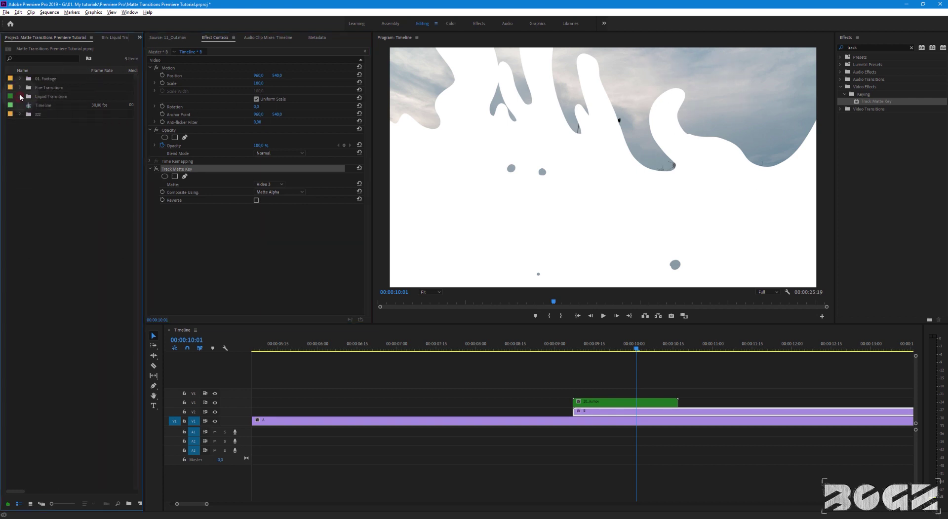
left_click(20, 88)
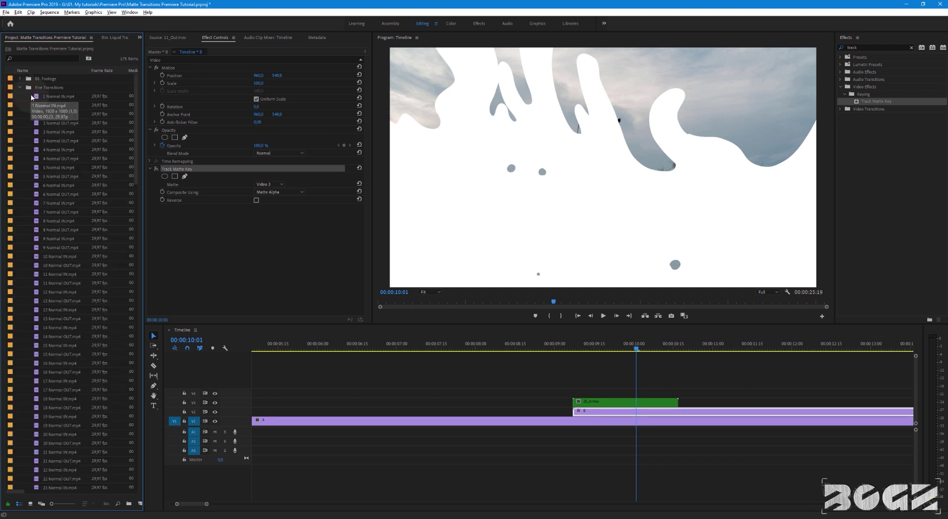
left_click_drag(32, 97, 704, 405)
left_click_drag(698, 349, 739, 350)
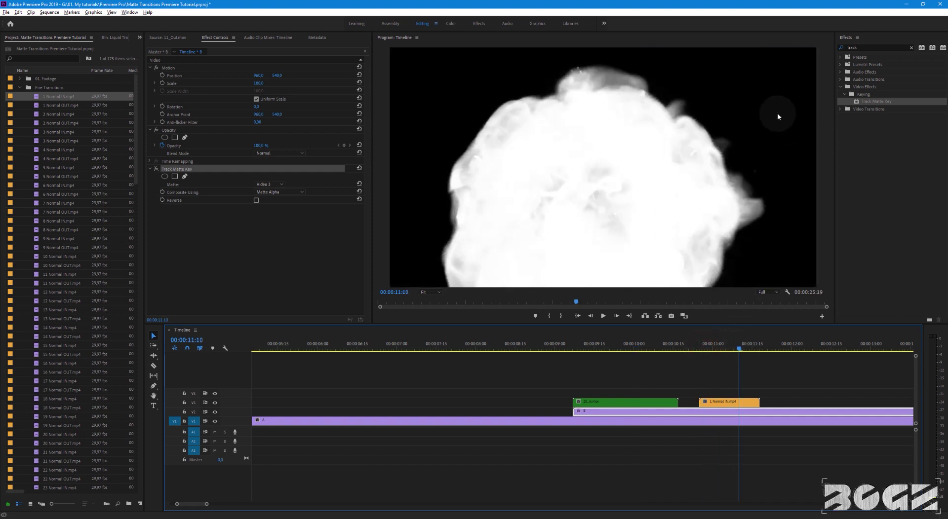
left_click_drag(630, 406, 461, 404)
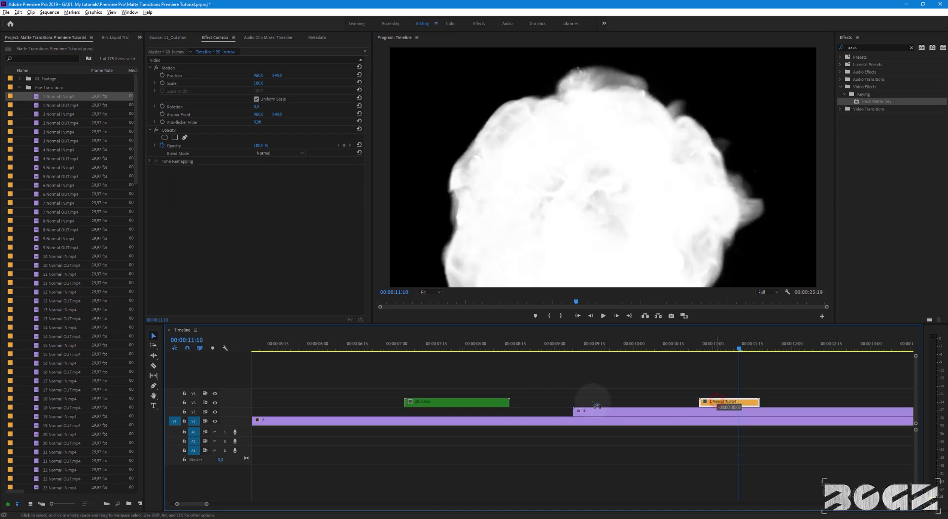
Align the fire clip with clip B, set Composite Using to Matte Luma, and preview the fire reveal
left_click_drag(714, 403, 587, 403)
left_click(608, 345)
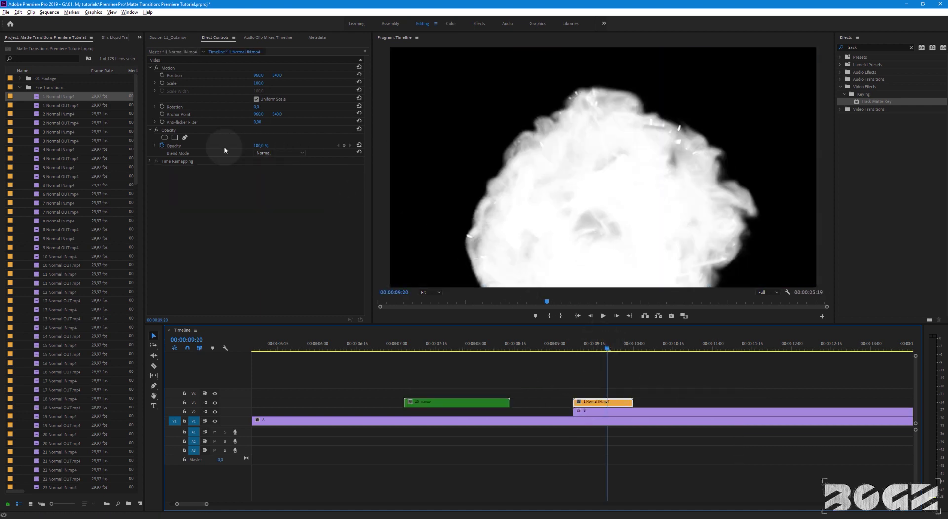
left_click(583, 412)
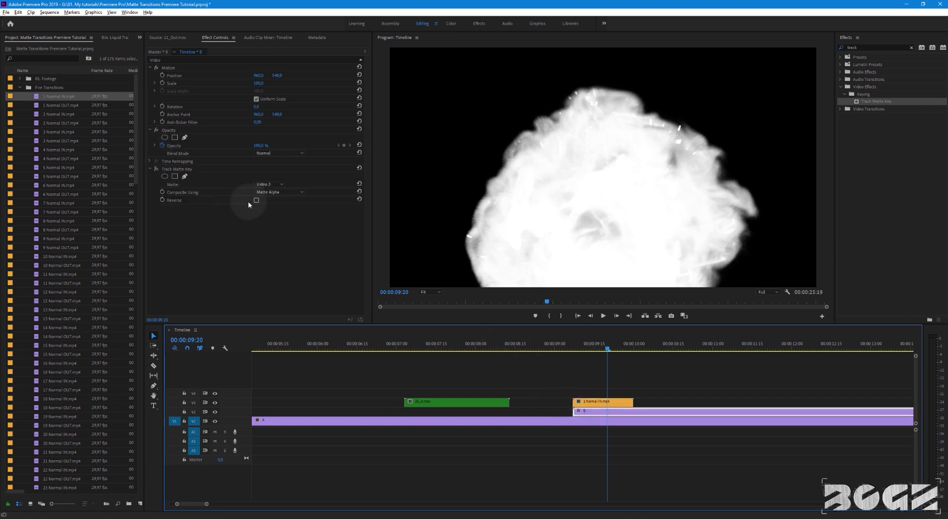
left_click(271, 192)
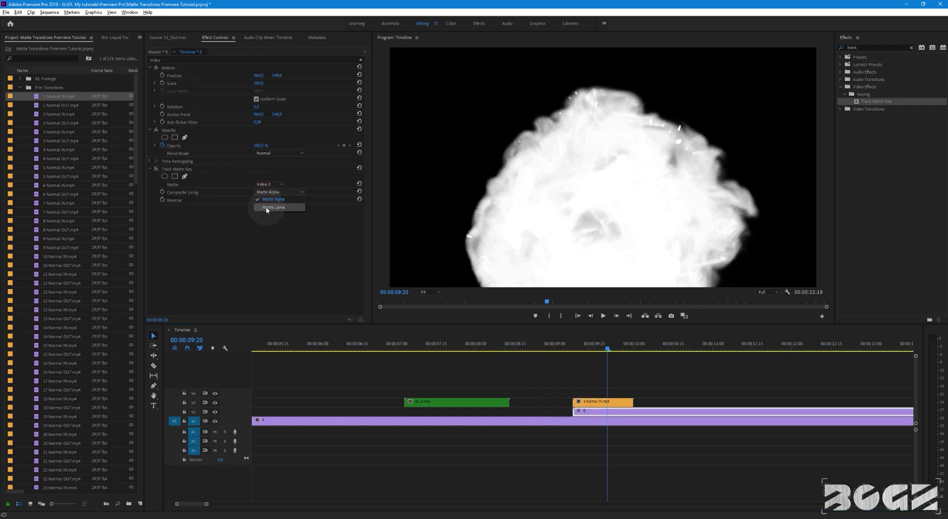
left_click(267, 207)
left_click(157, 169)
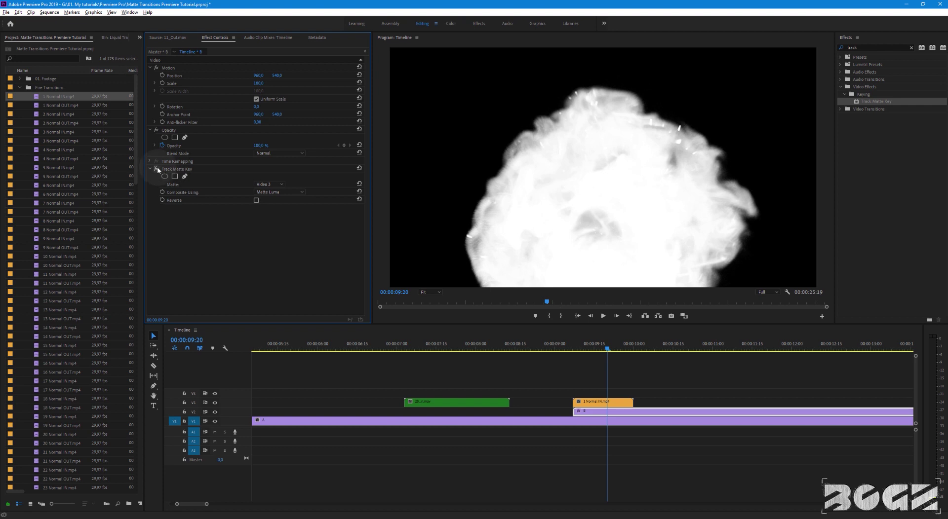
left_click_drag(575, 349, 629, 350)
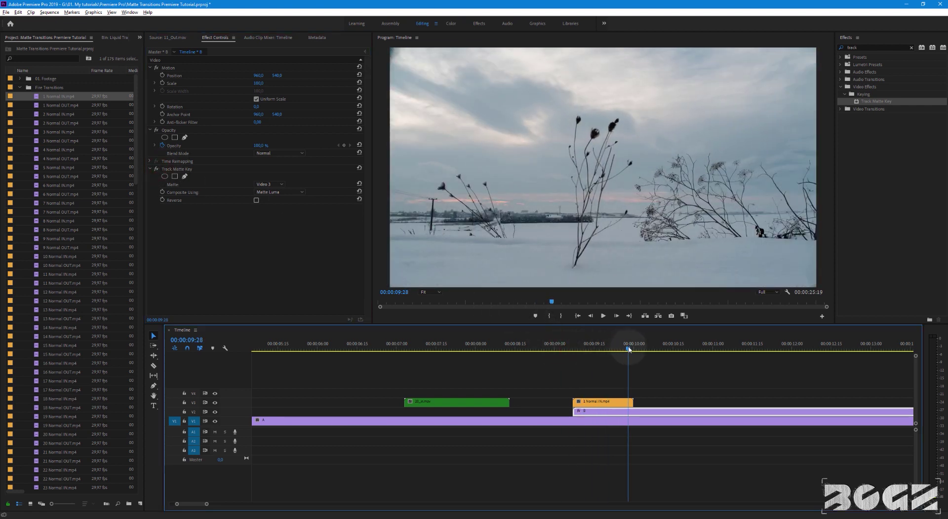
Park the fire clip on V4 around 00:06 and move 20_in.mov back above clip B
left_click_drag(622, 395, 336, 392)
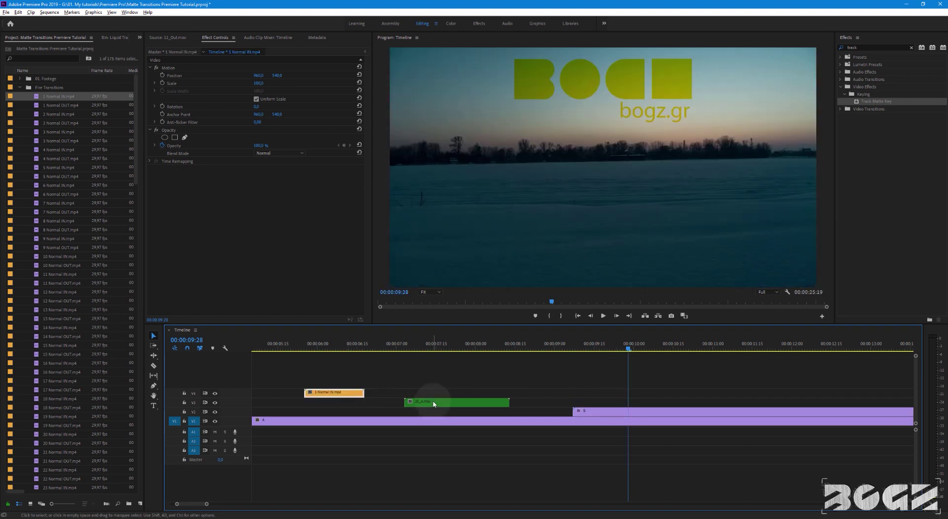
mouse_move(433, 402)
left_mouse_down()
mouse_move(584, 394)
mouse_move(601, 403)
left_mouse_up()
left_click(607, 412)
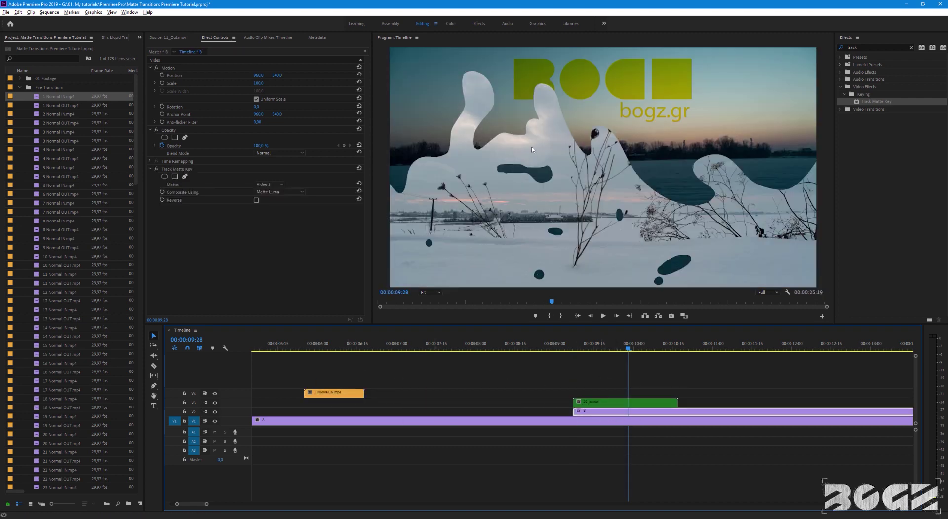
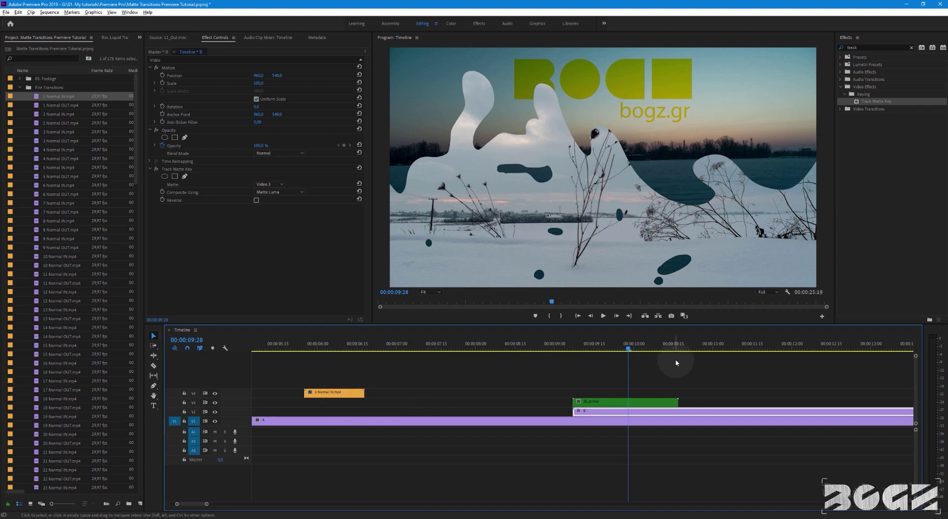
Play the blob matte transition, park the playhead at 00:00:10:17 and select clip B on V2
left_click(662, 345)
key("space")
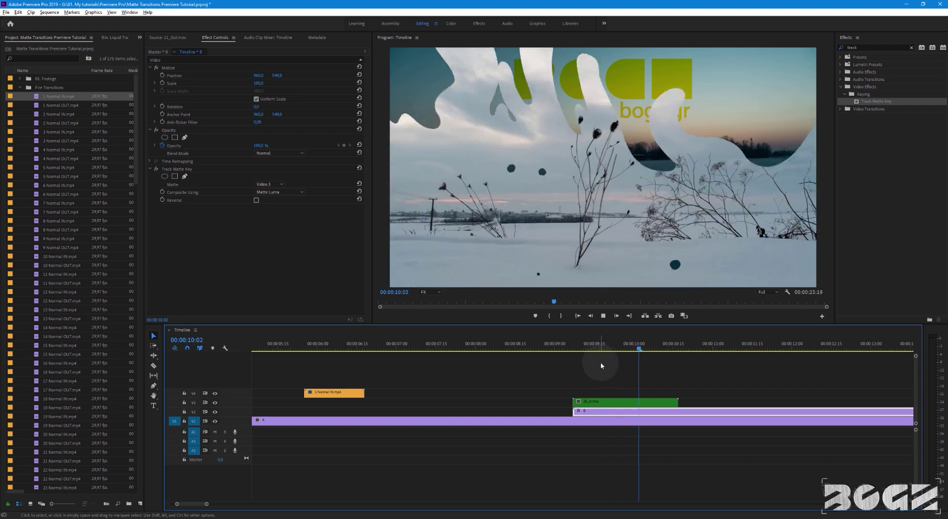
left_click(678, 347)
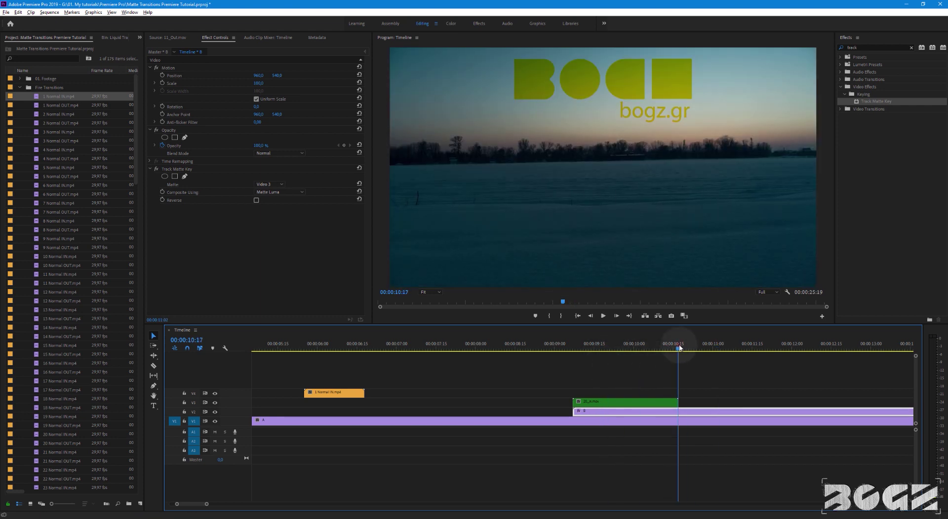
left_click(702, 423)
left_click(702, 414)
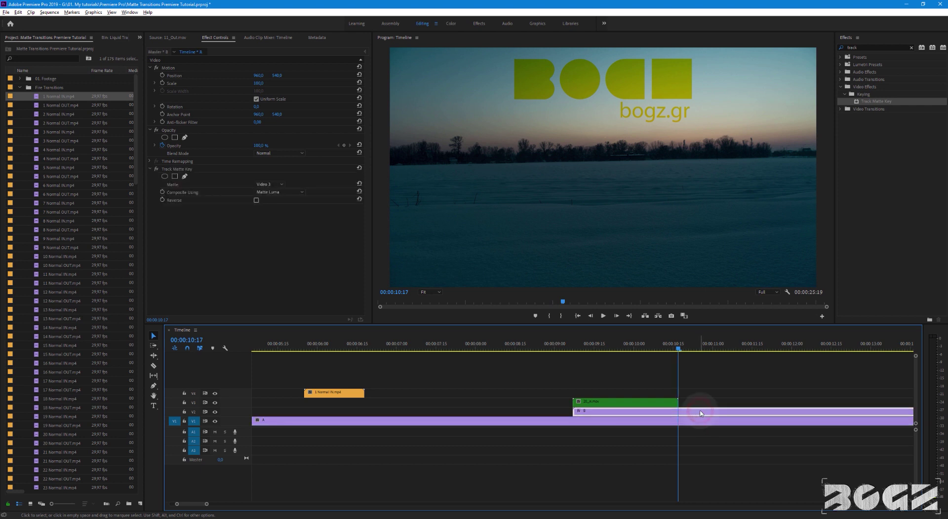
Razor clip B on V2 at 00:00:10:17 and select its right-hand piece
left_click(154, 366)
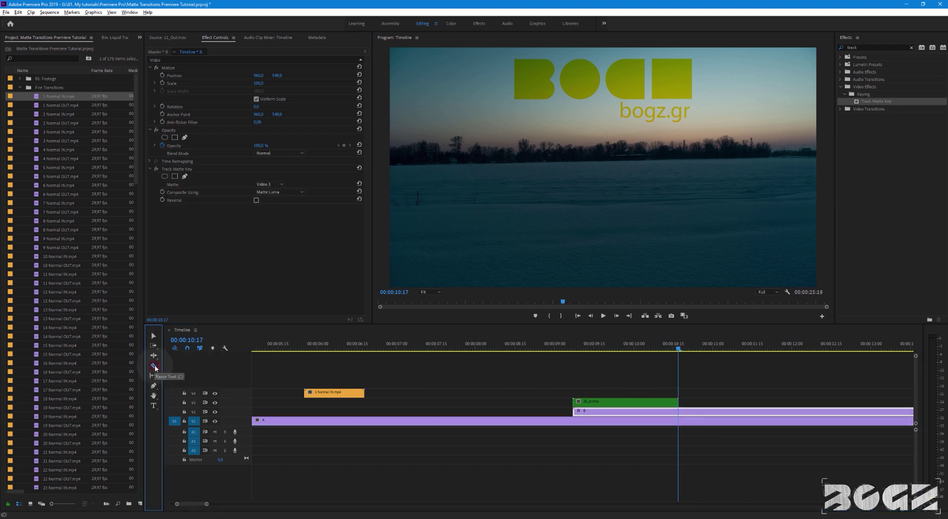
left_click(679, 413)
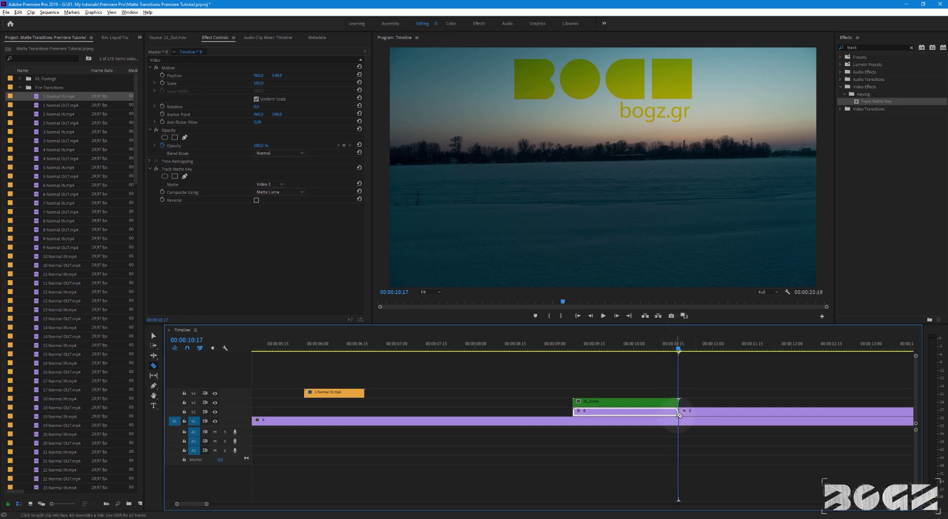
key("v")
left_click(699, 413)
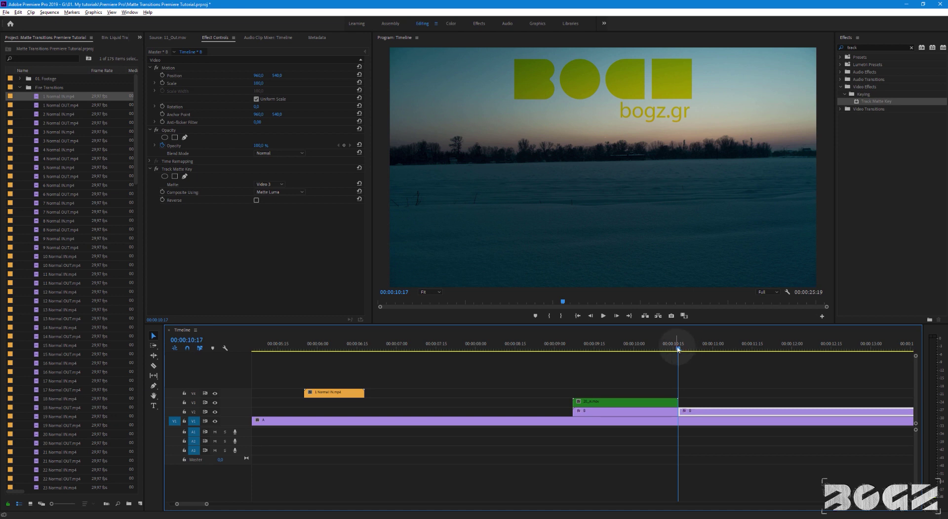
left_click_drag(677, 350, 741, 354)
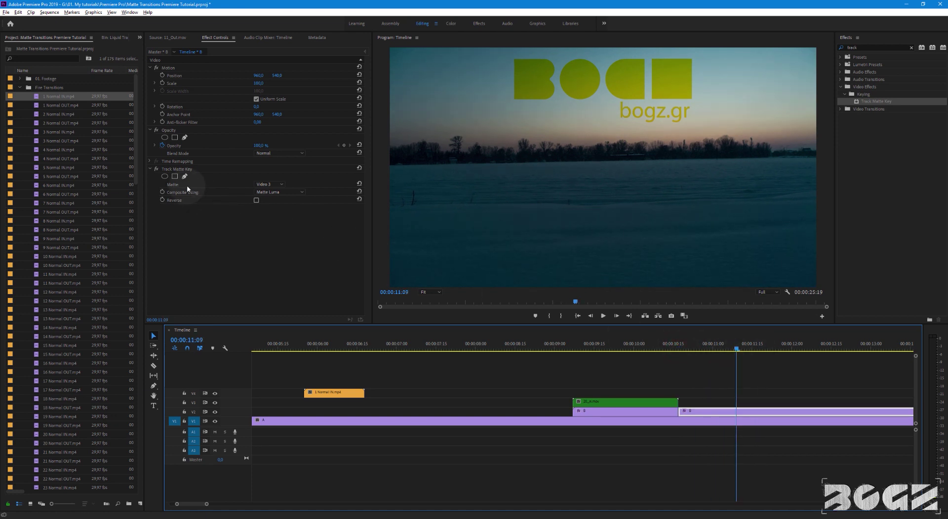
Disable Track Matte Key on clip B's second piece, zoom out, and expand the Liquid Transitions bin
left_click(157, 169)
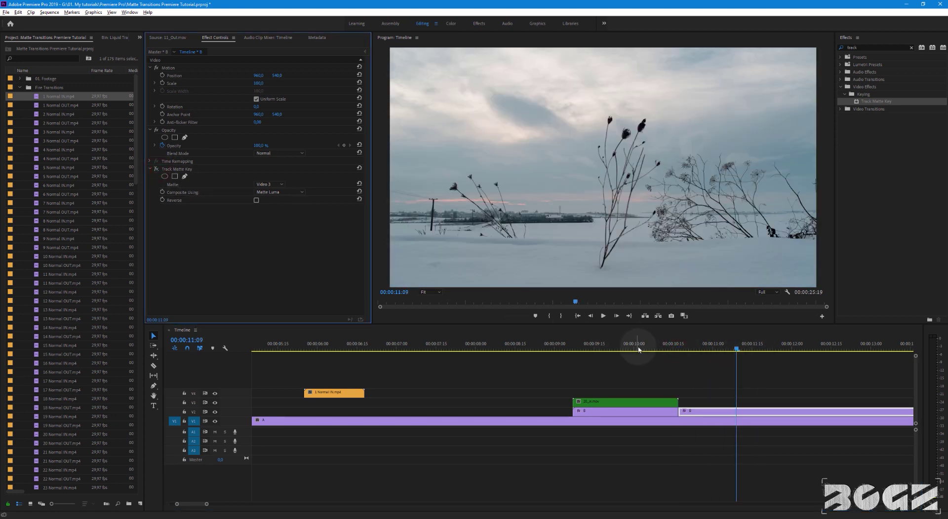
left_click_drag(743, 350, 833, 354)
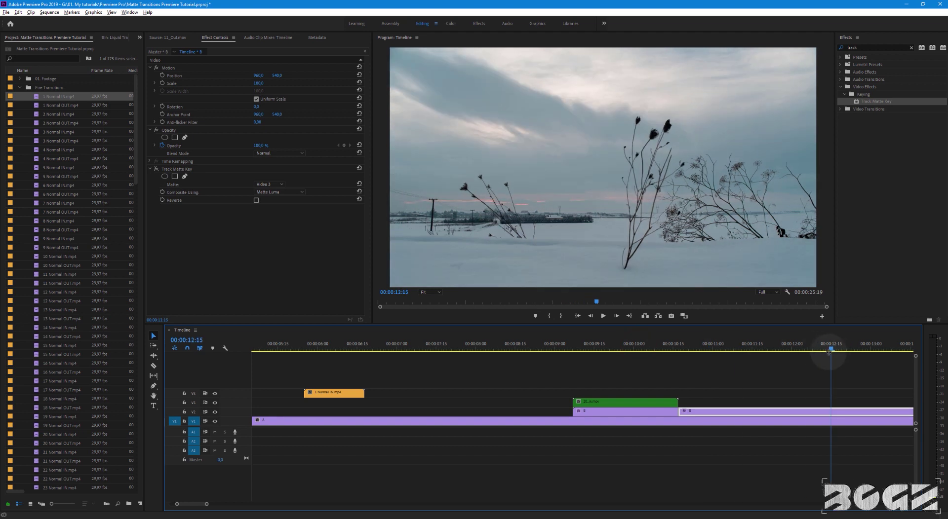
key("backslash")
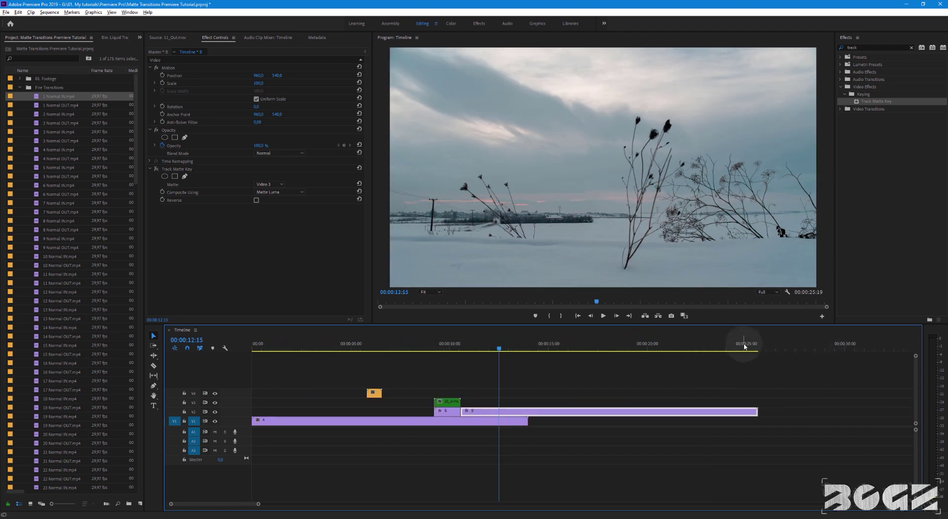
left_click(740, 349)
left_click(20, 88)
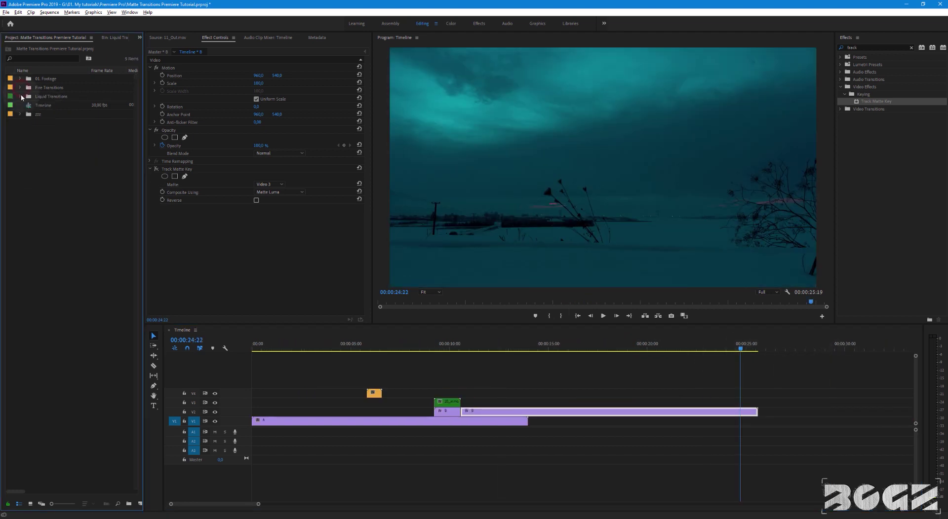
left_click(20, 96)
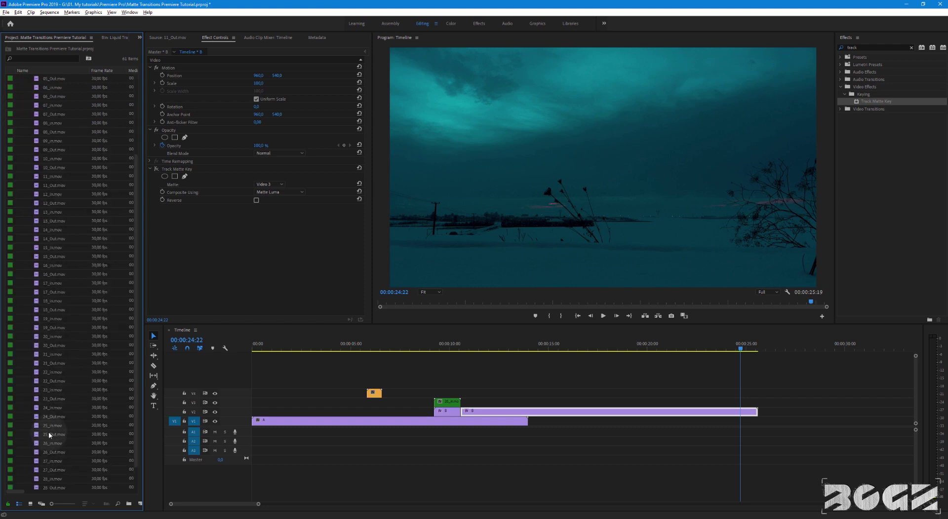
Place 25_Out.mov on V3 near clip B's end and split clip B at the matte's start
left_click_drag(50, 434, 736, 411)
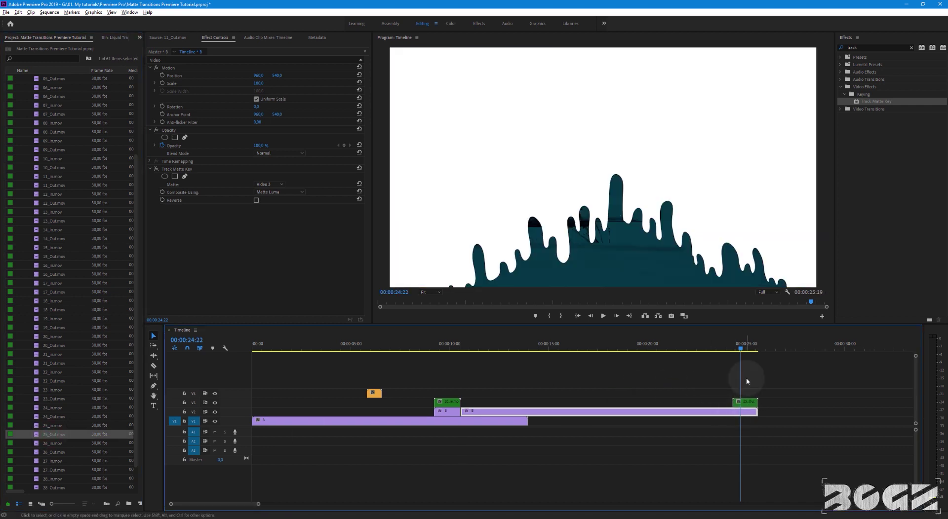
key("equal")
key("equal")
key("equal")
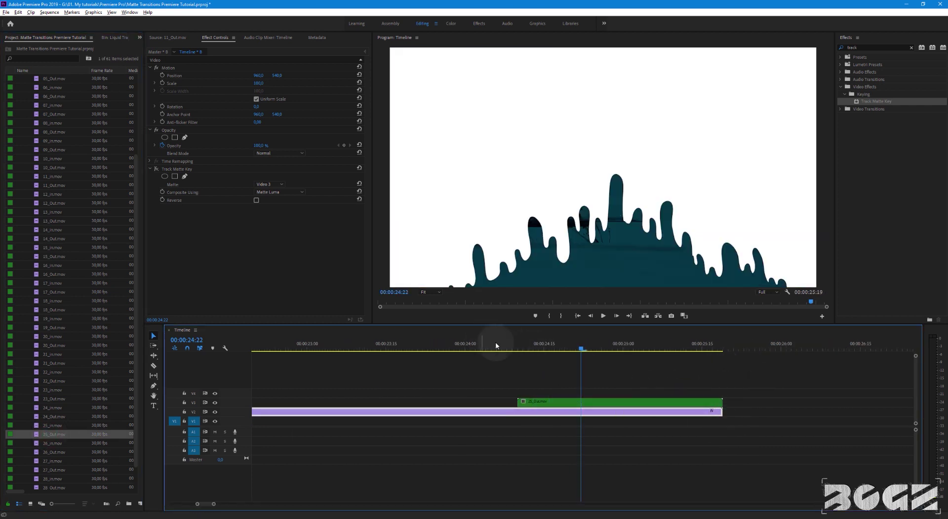
left_click(517, 350)
left_click(519, 413)
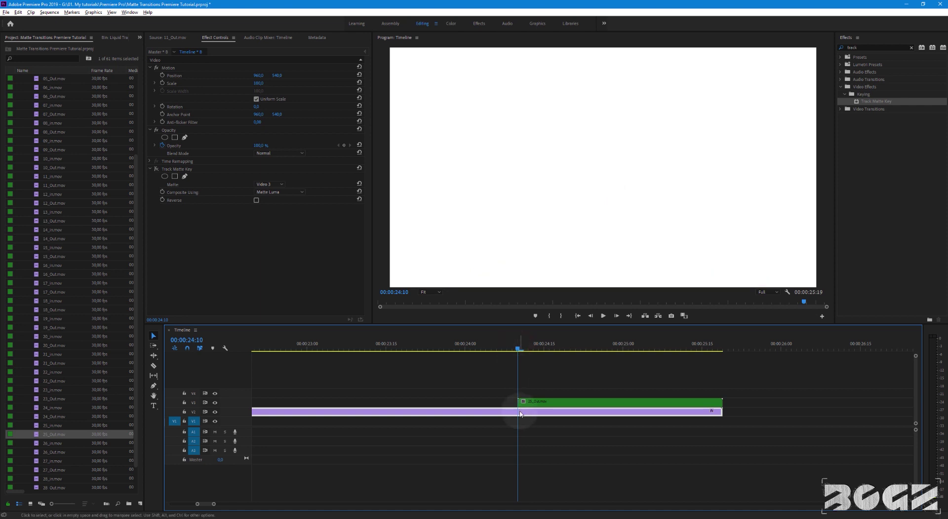
key("ctrl+k")
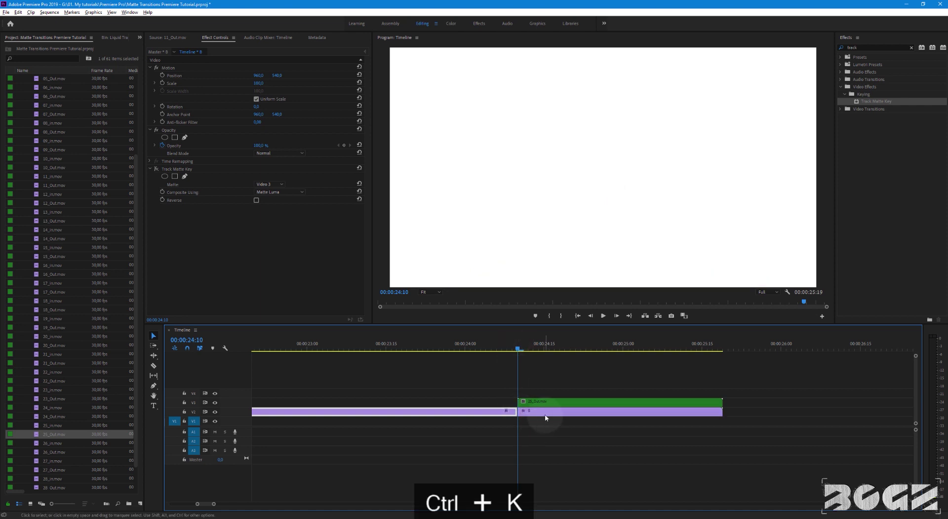
Enable Track Matte Key on clip B's last piece and play back the liquid exit
left_click(538, 412)
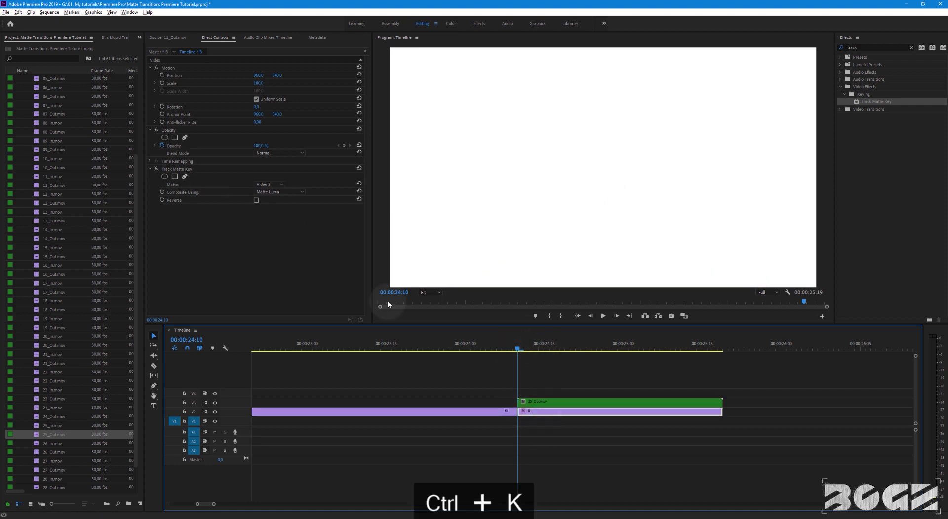
left_click(156, 169)
mouse_move(517, 349)
left_mouse_down()
mouse_move(675, 354)
mouse_move(354, 352)
left_mouse_up()
left_click(426, 355)
key("space")
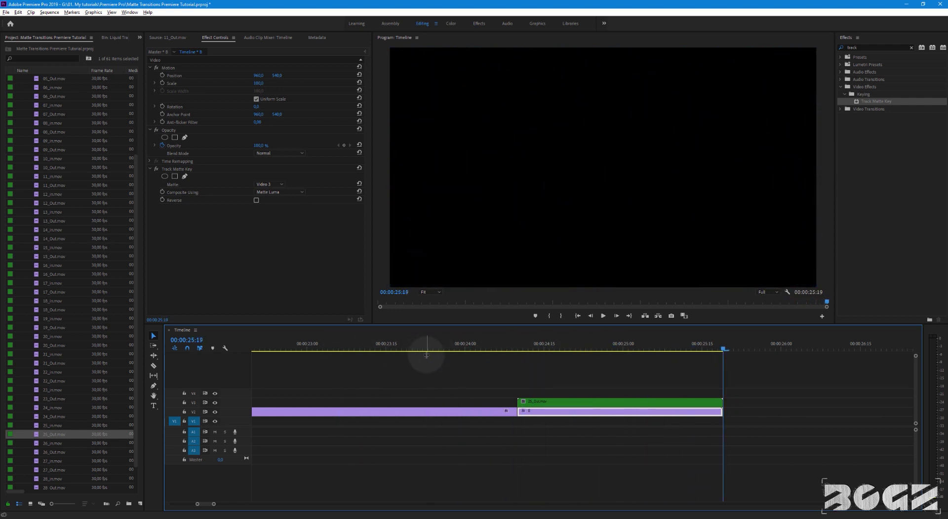
key("minus")
key("minus")
key("minus")
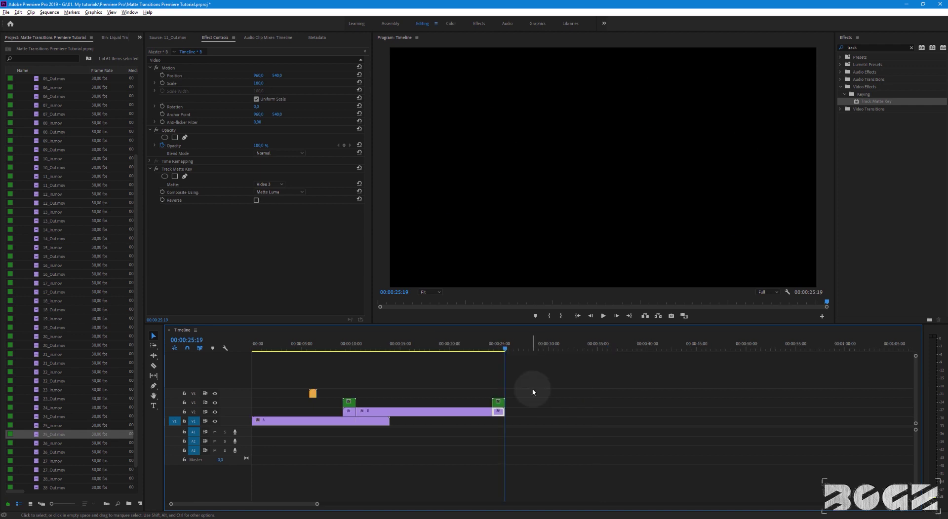
Nest the selected V2 and V3 clips into a sequence named asd
left_click_drag(532, 392, 342, 416)
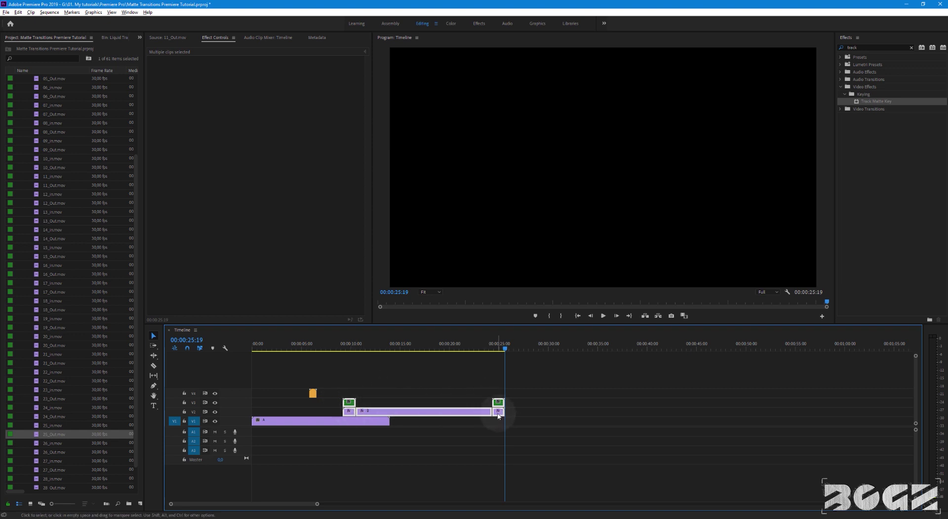
right_click(349, 411)
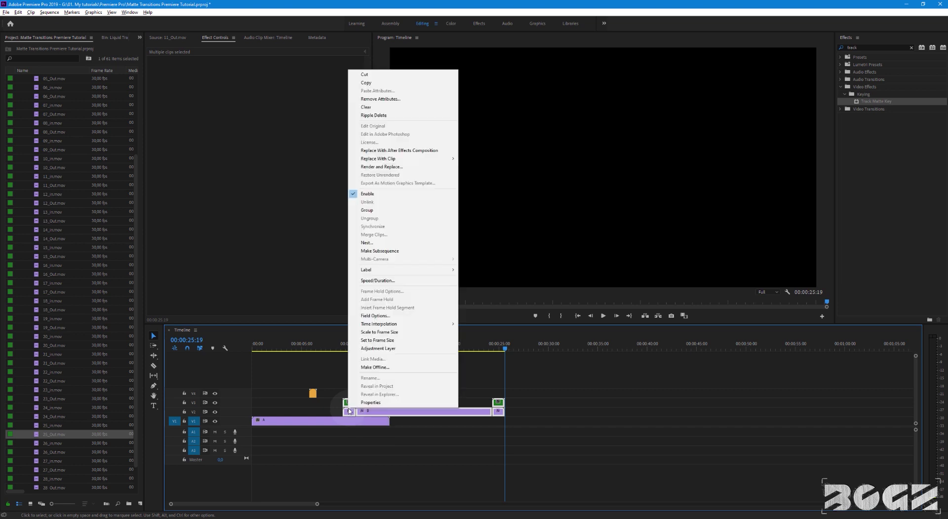
left_click(370, 244)
type("end")
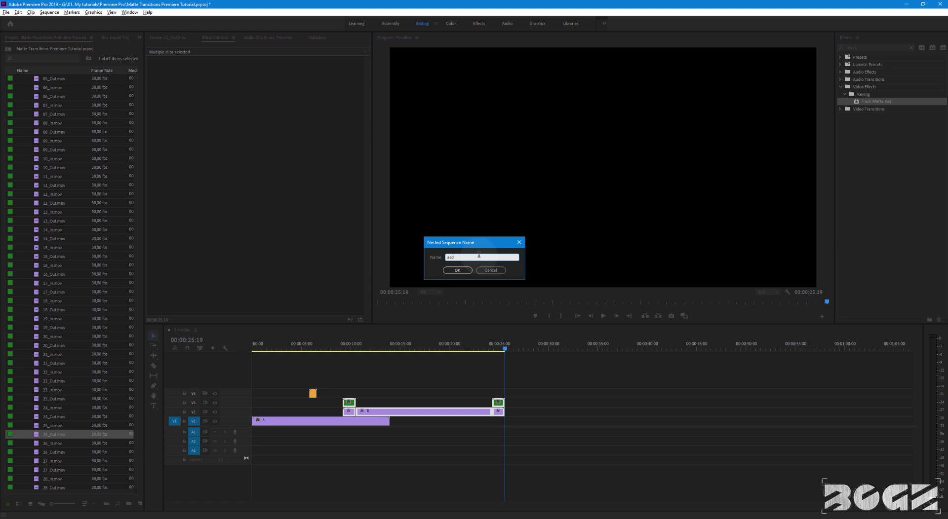
key("Return")
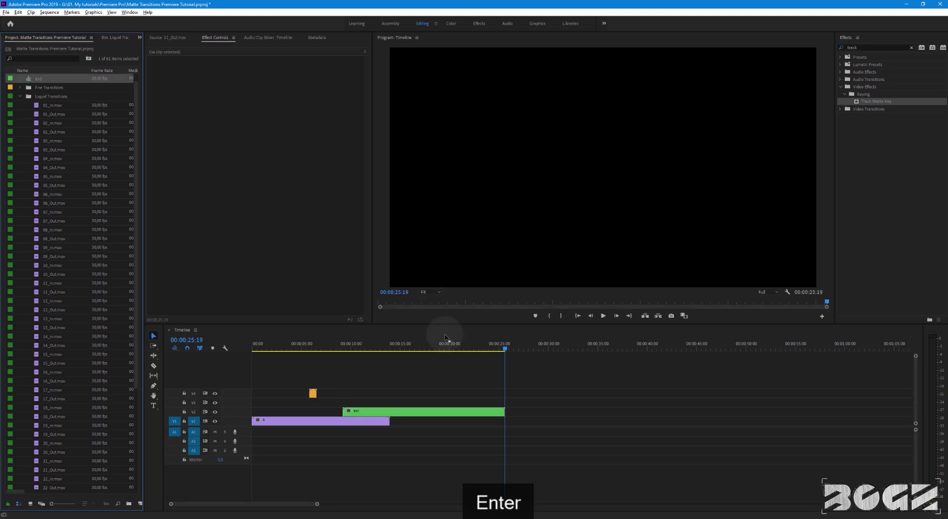
Return clip A to the timeline start and open the green asd nested clip
left_click_drag(332, 349, 499, 354)
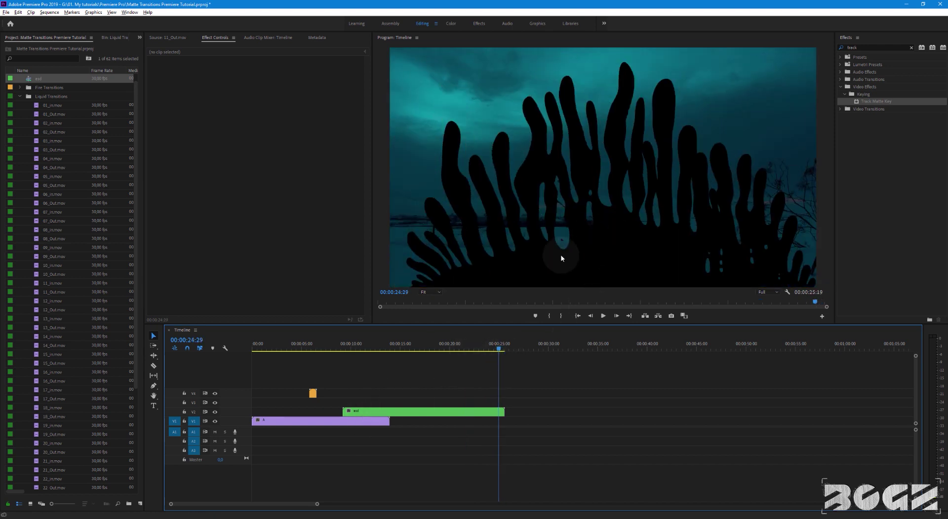
left_click_drag(257, 420, 447, 420)
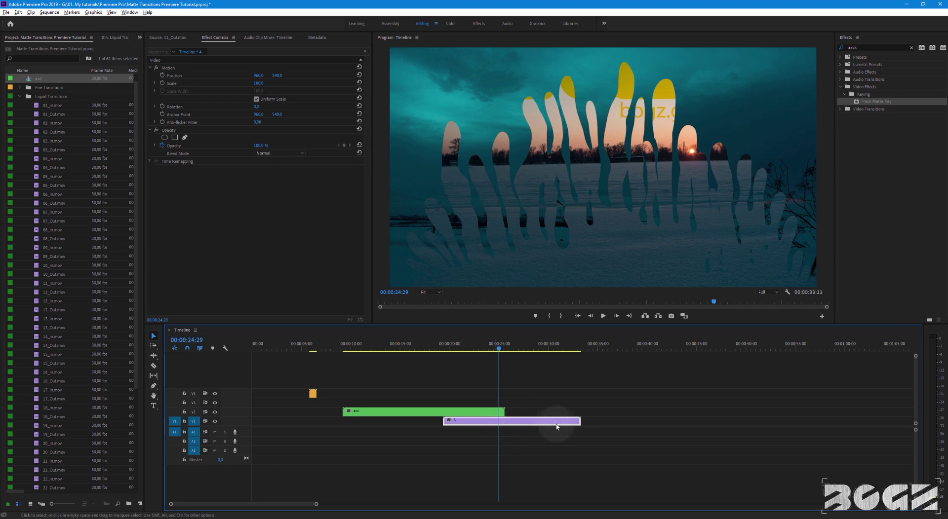
left_click_drag(561, 423, 345, 422)
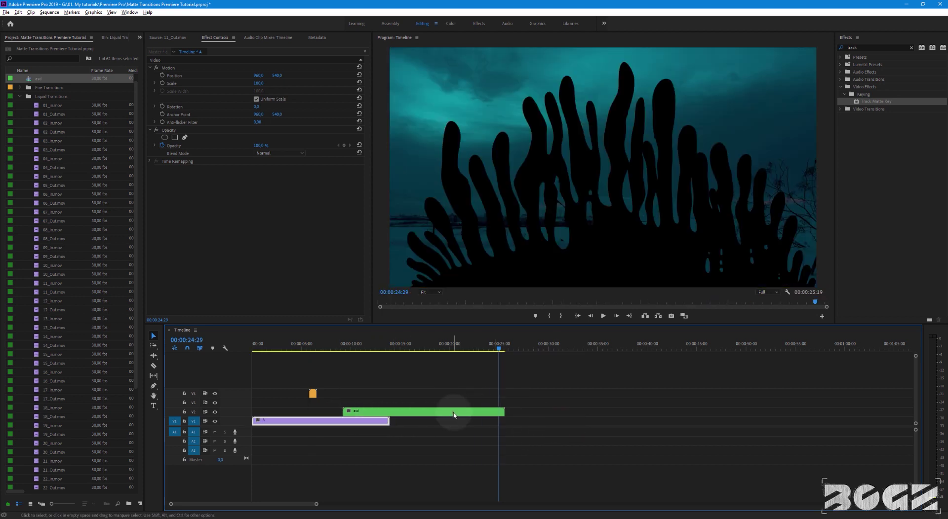
double_click(455, 415)
left_click_drag(409, 346, 309, 345)
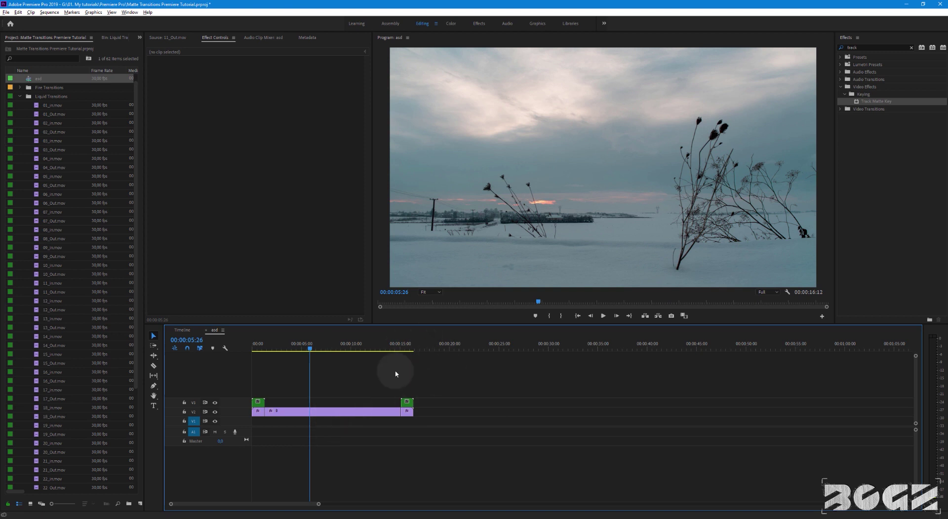
Place 15_in.mov on V3 at the start, delete its leftover piece, and trim the first snow clip to match
left_click_drag(292, 348, 254, 350)
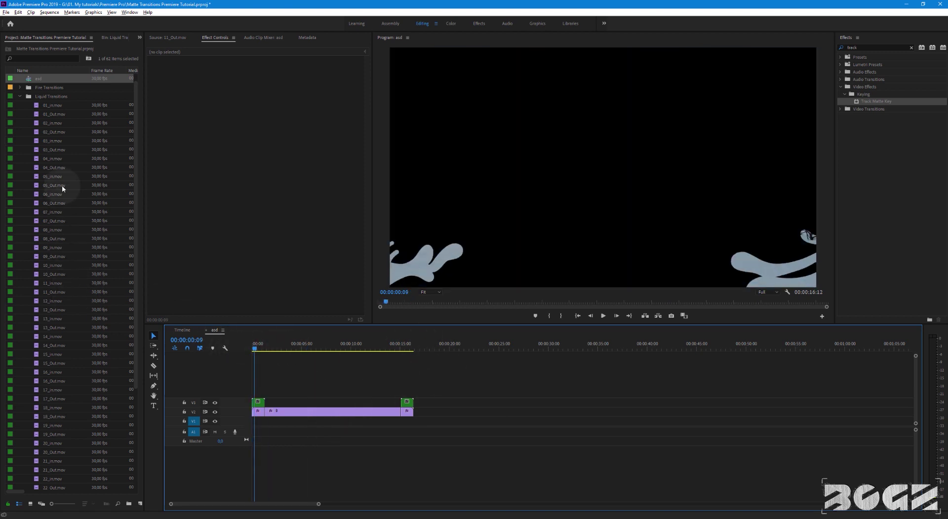
left_click_drag(319, 506, 252, 507)
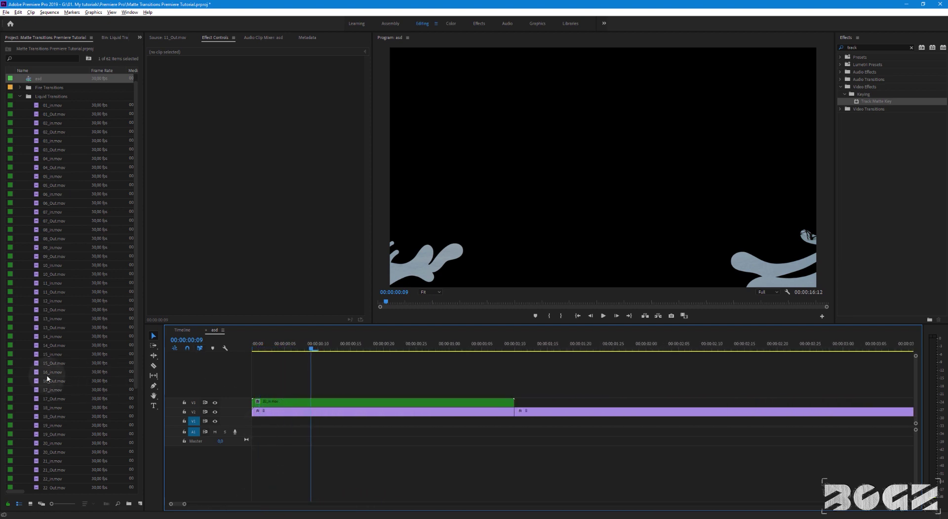
scroll(51, 419, "down", 2)
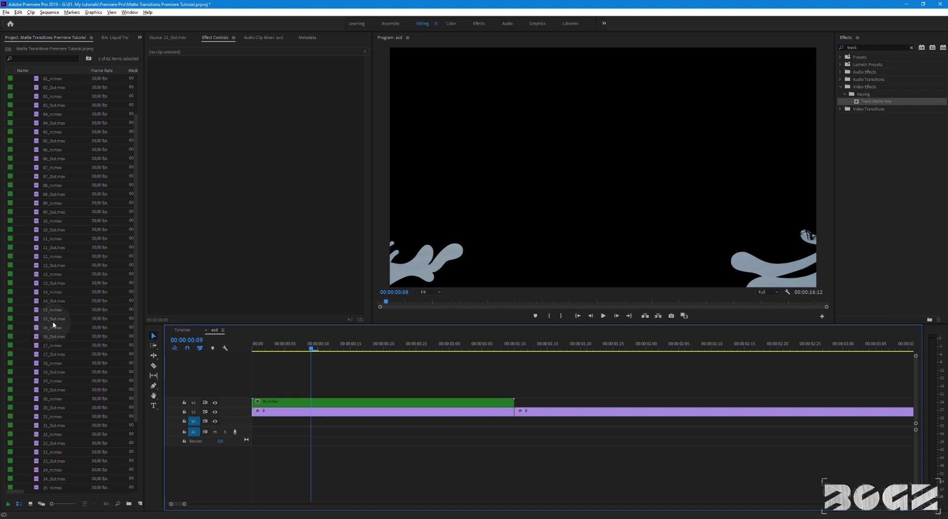
left_click_drag(56, 311, 254, 405)
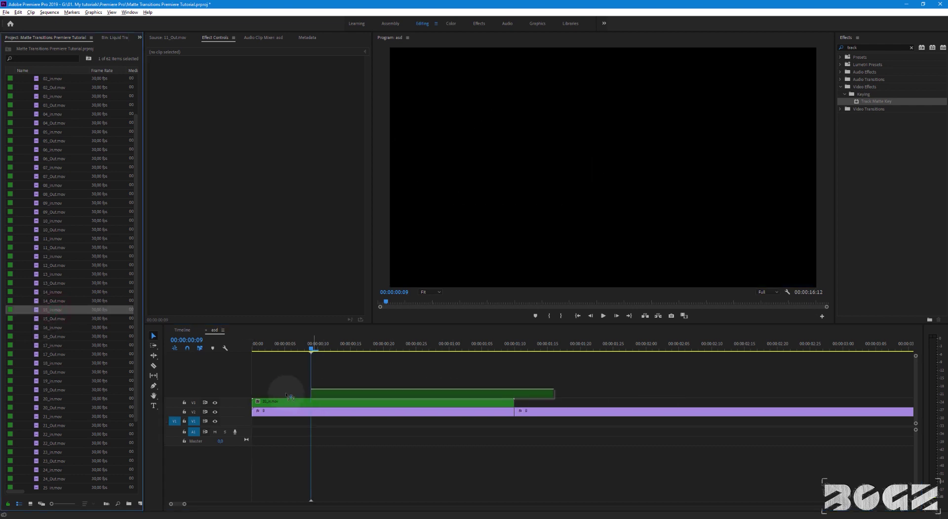
left_click(501, 403)
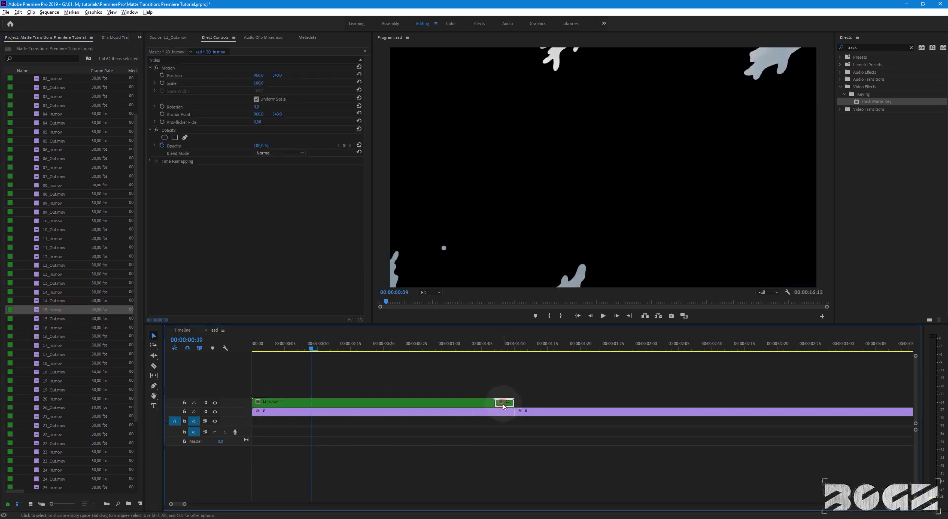
key("Delete")
left_click_drag(513, 414, 494, 411)
key("space")
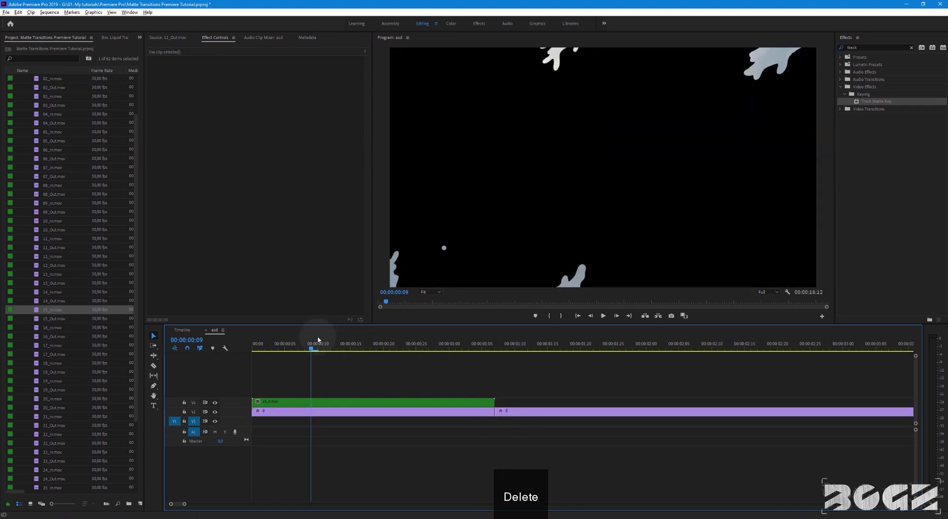
Replace the 15_in.mov matte on V3 with 26_in.mov
left_click(307, 402)
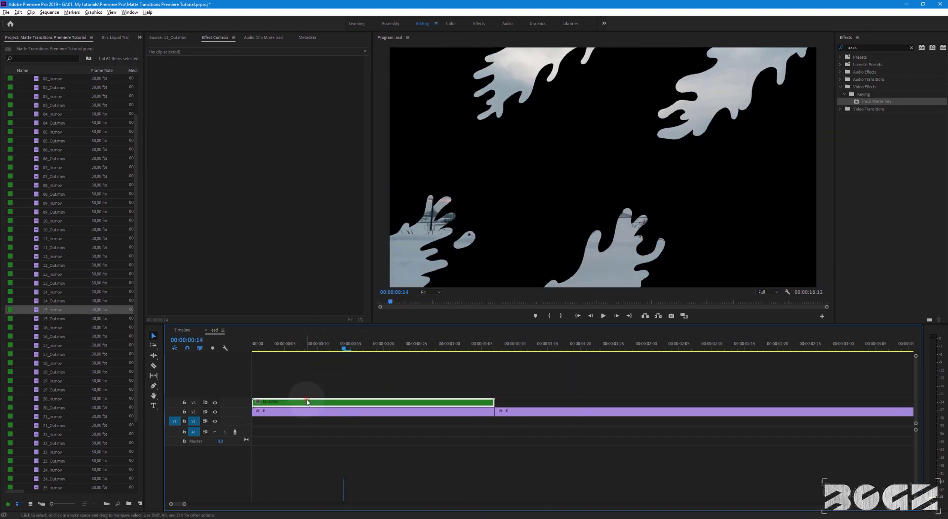
key("Delete")
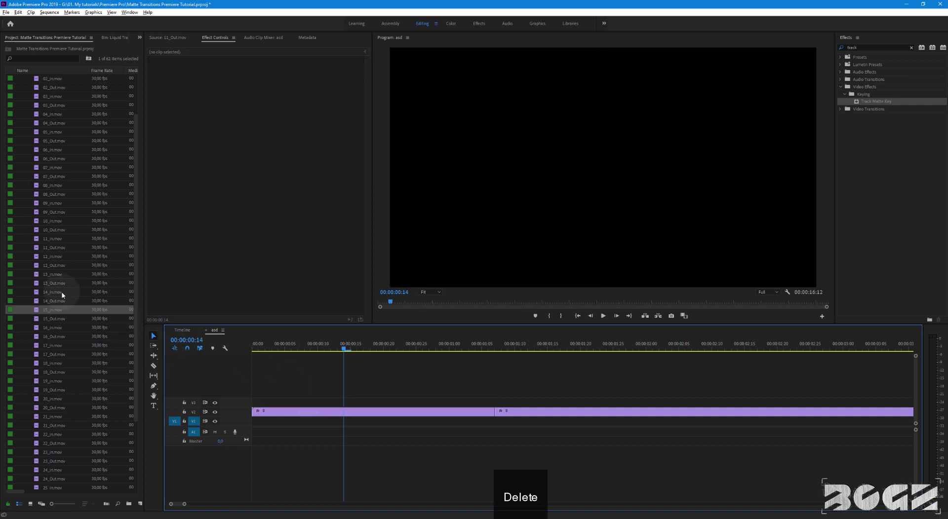
scroll(51, 434, "down", 2)
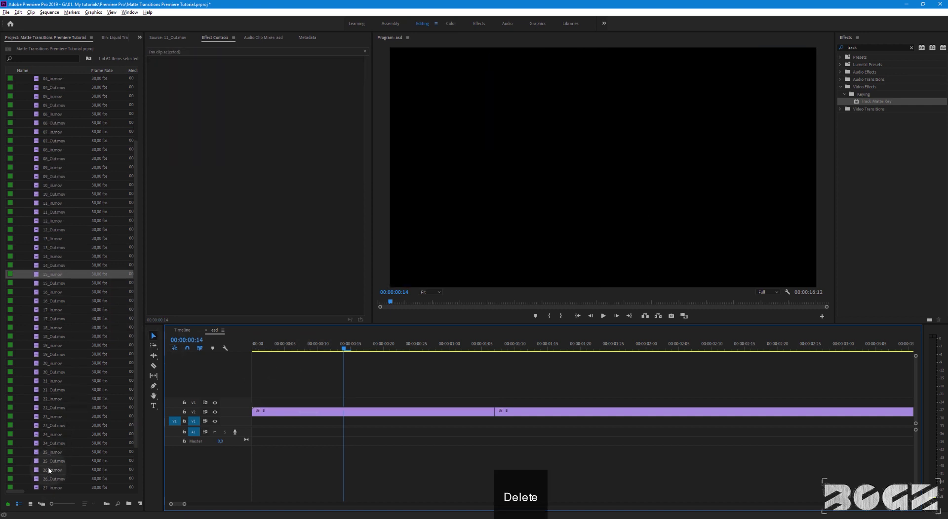
mouse_move(51, 474)
left_mouse_down()
mouse_move(465, 413)
mouse_move(546, 412)
left_mouse_up()
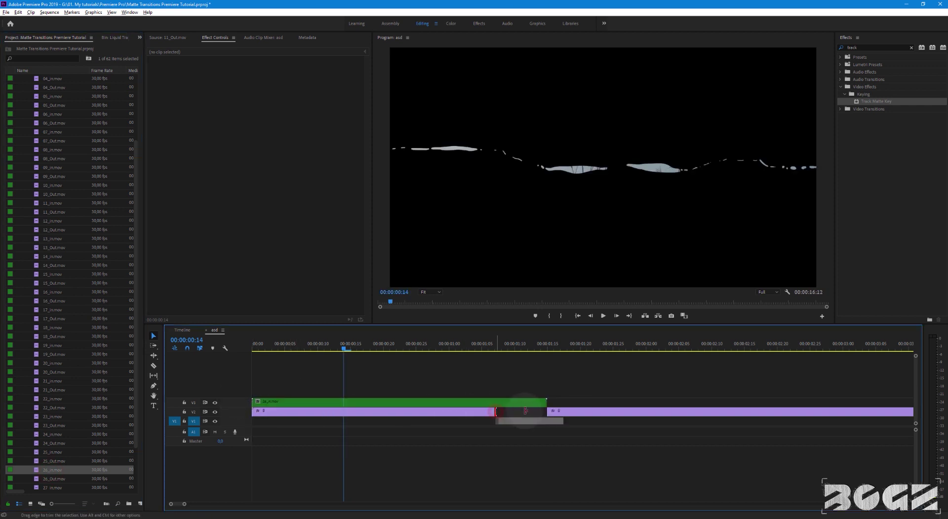
mouse_move(519, 344)
left_mouse_down()
mouse_move(291, 344)
mouse_move(523, 362)
left_mouse_up()
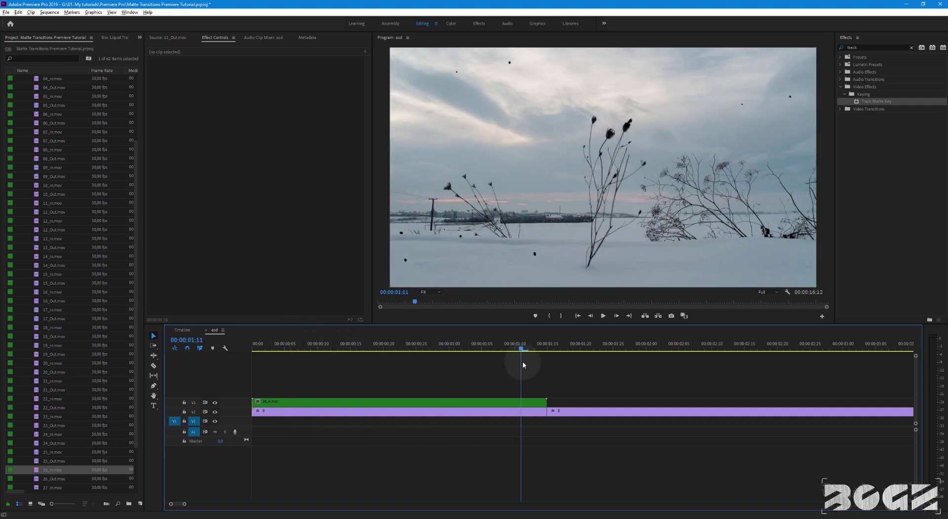
Back in the main Timeline sequence, scrub the updated liquid transition around 00:00:10
key("minus")
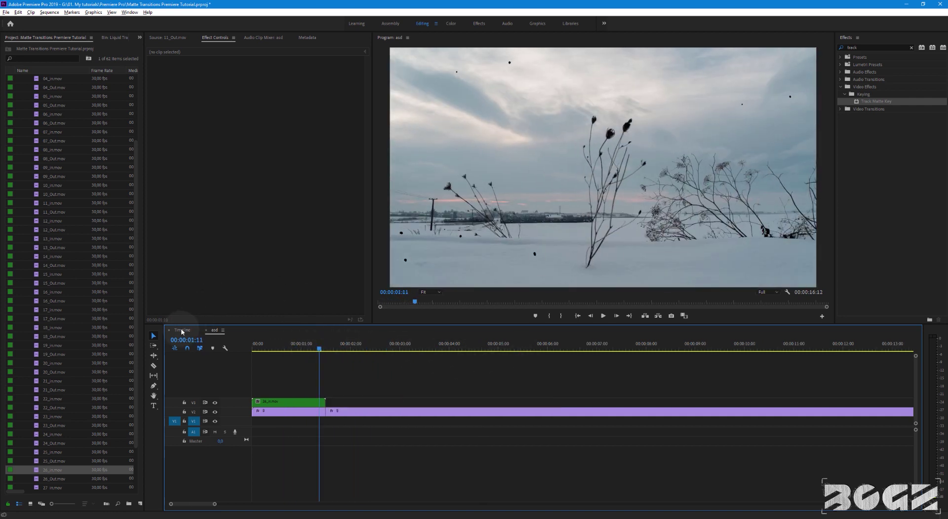
left_click(182, 329)
left_click_drag(334, 346, 354, 351)
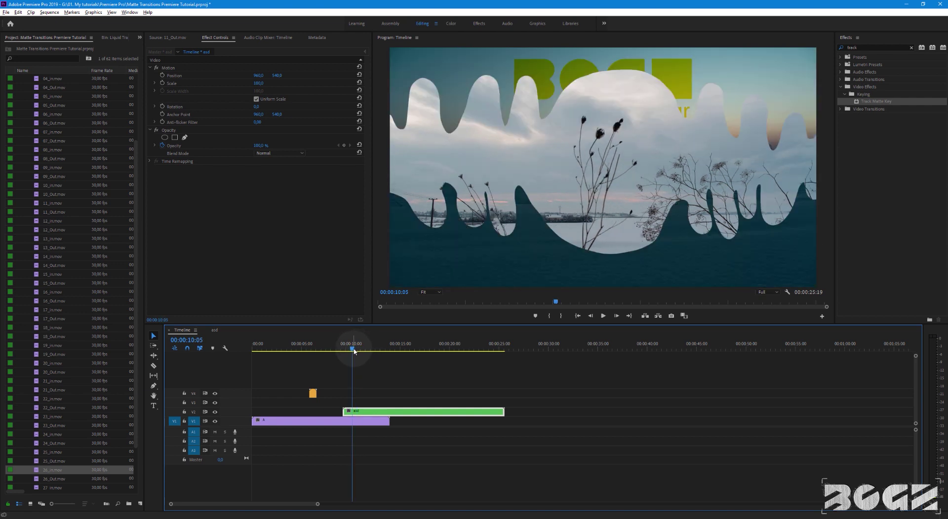
left_click_drag(354, 351, 350, 353)
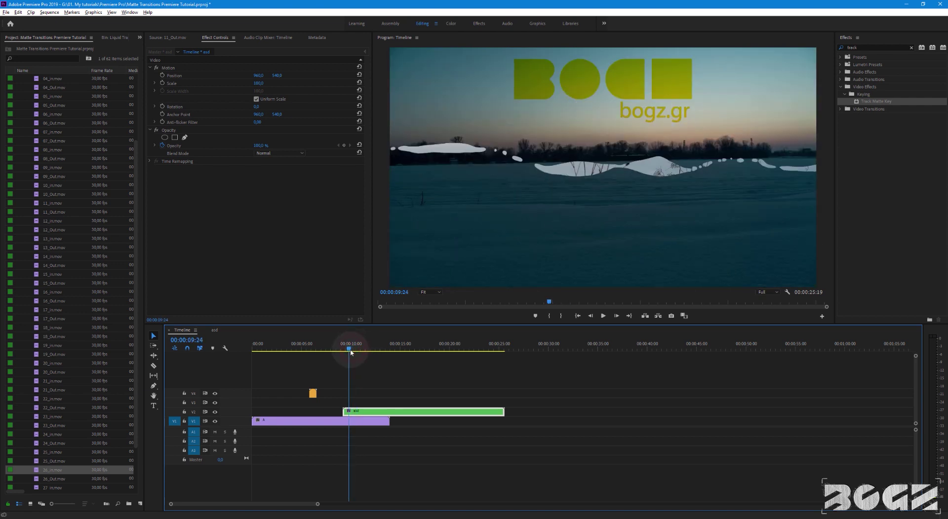